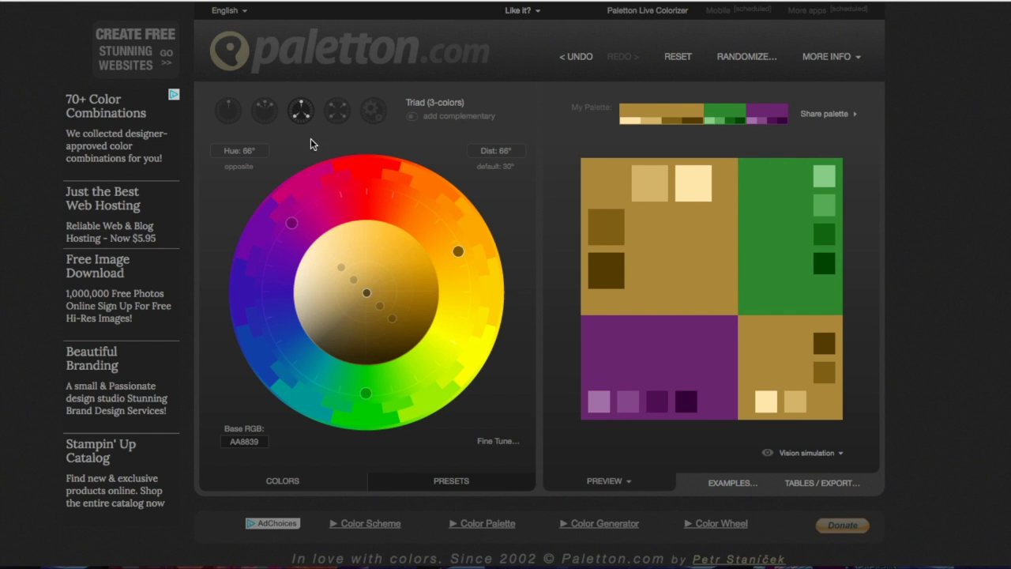
Switch the colour scheme to Tetrad (4-colors) and adjust the wheel handles to a hue of 65° and distance of 85°.
left_click(336, 111)
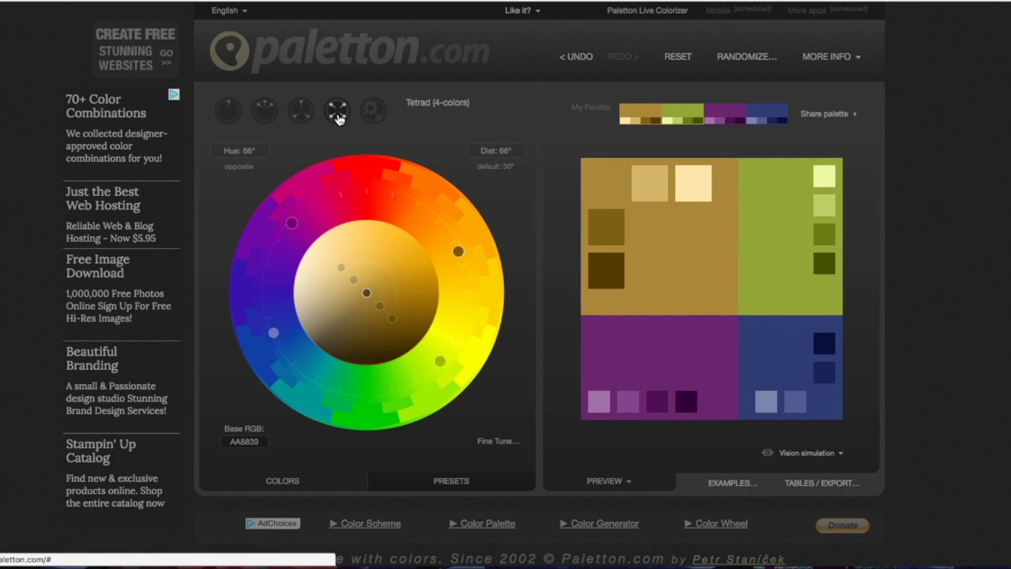
right_click(275, 334)
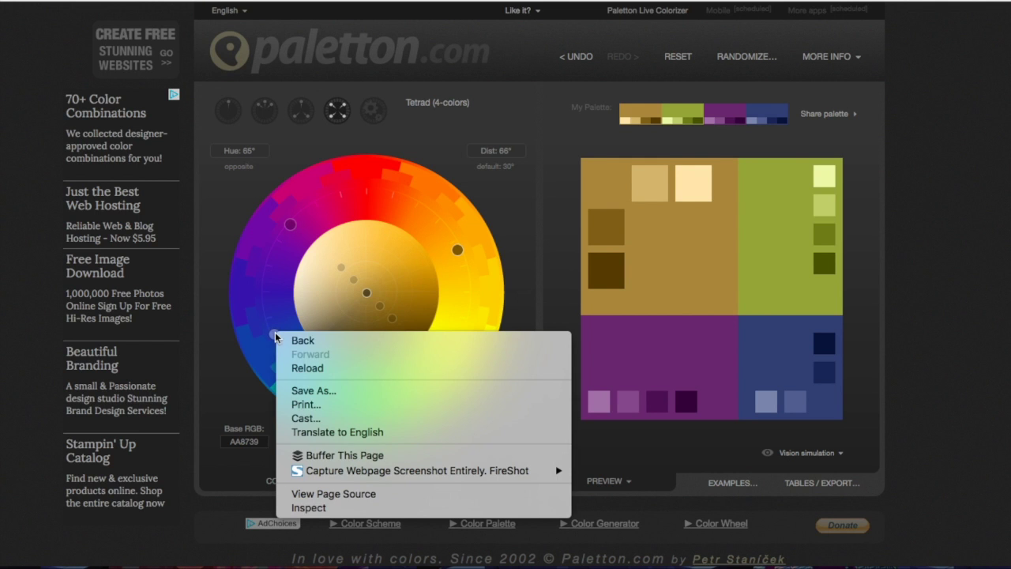
left_click(289, 227)
left_click_drag(290, 225, 407, 413)
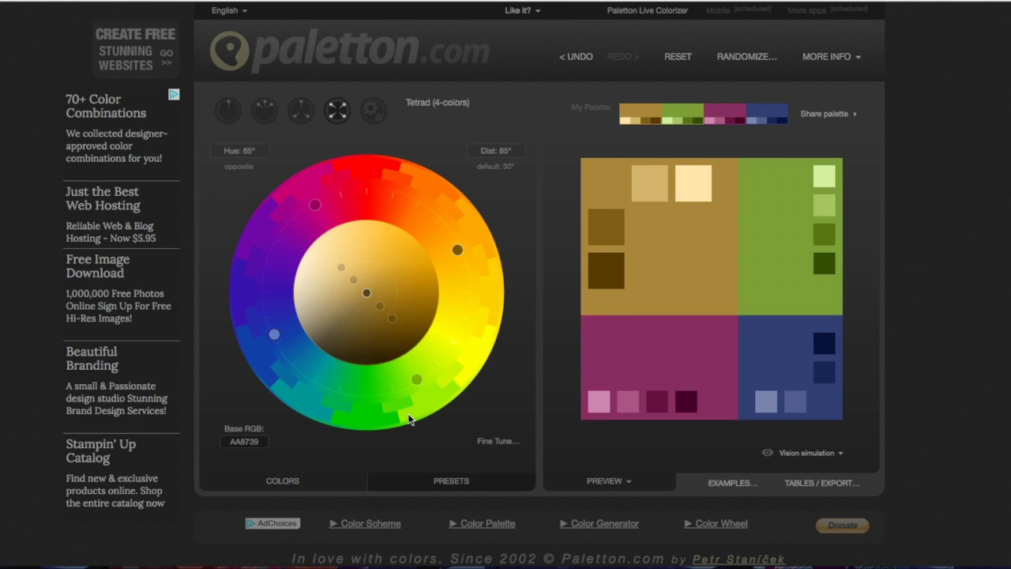
Change the scheme to Free style with 4 colors, shift the base hue to 59° and brighten the shades to base RGB E9A217.
left_click(378, 120)
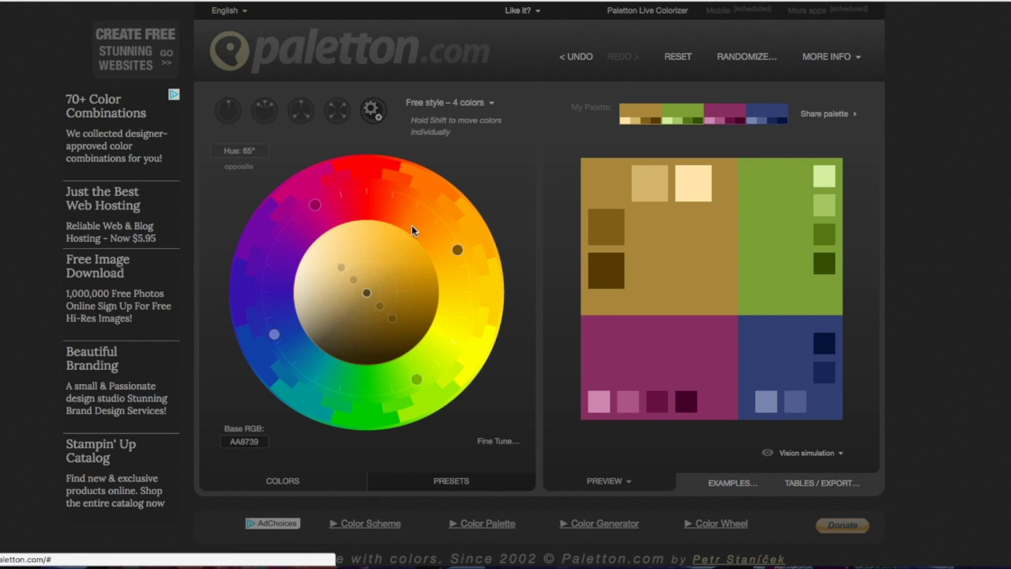
left_click_drag(456, 251, 436, 254)
right_click(366, 293)
key("Escape")
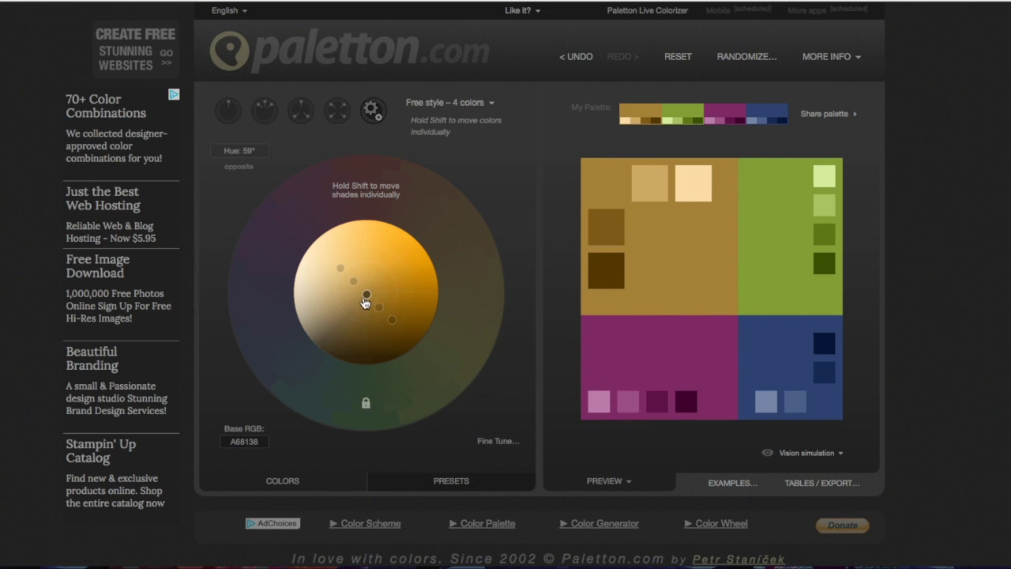
left_click_drag(365, 296, 386, 278)
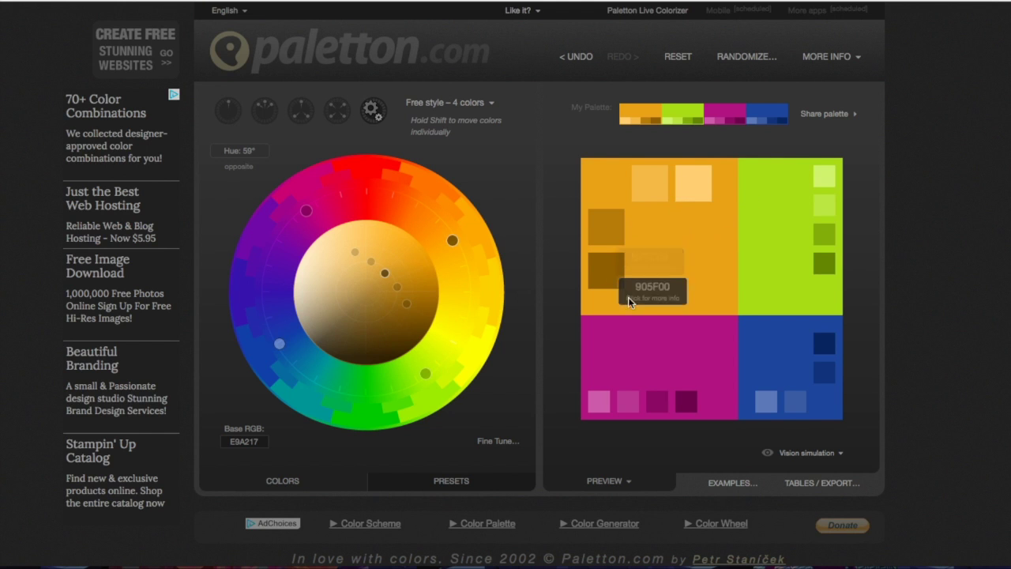
View the palette's sharing preview, highlight its palette UID and return to the palette editor.
left_click(837, 115)
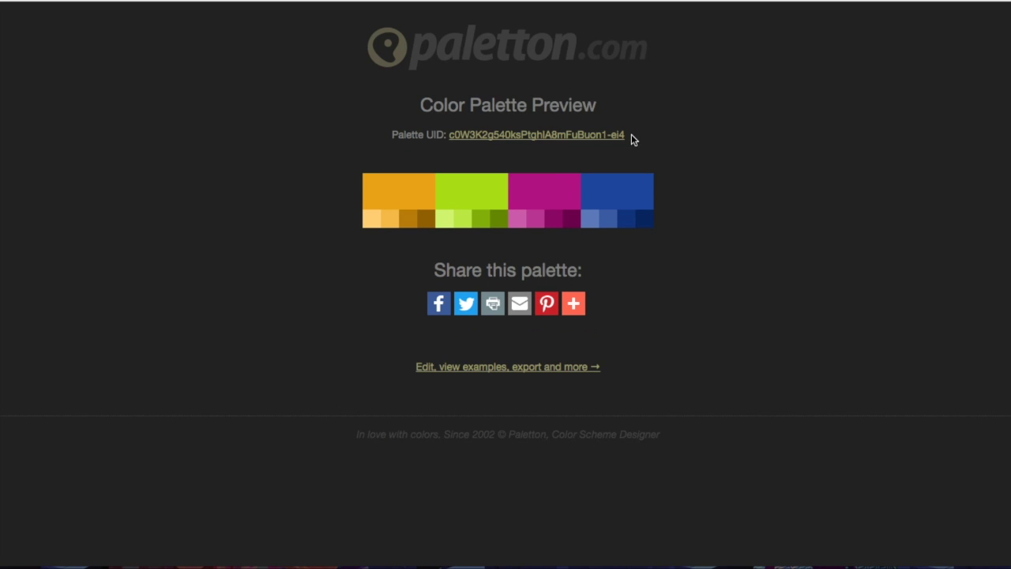
left_click_drag(629, 134, 454, 138)
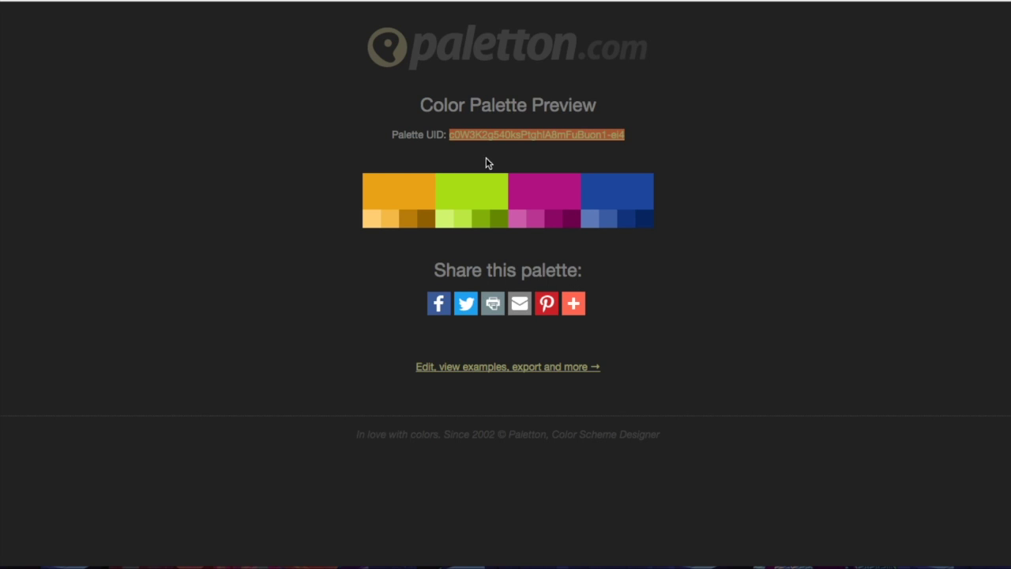
left_click(477, 203)
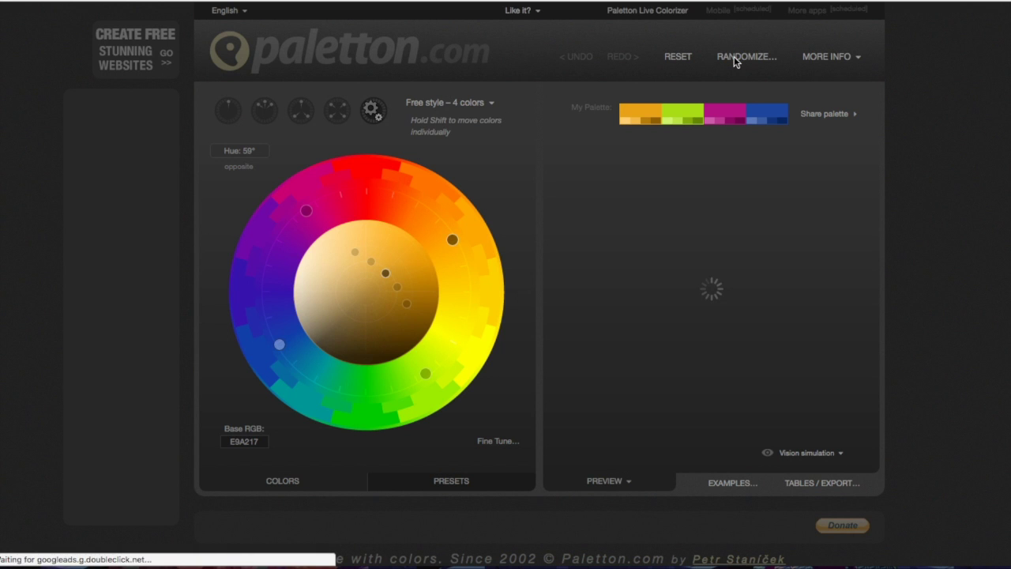
Randomize the palette once with "Similar colors, unlike style" and once with "Similar".
left_click(734, 57)
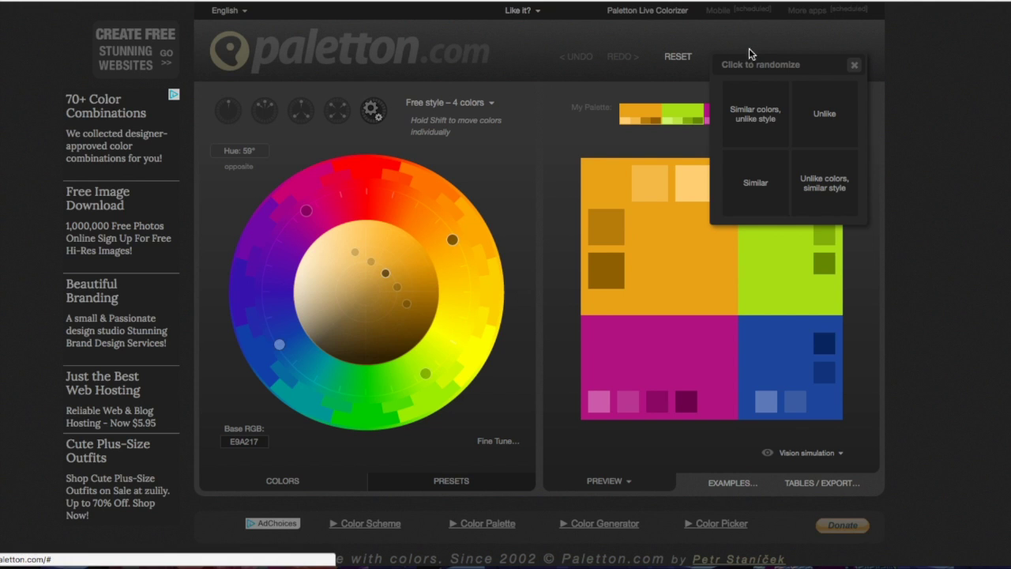
left_click(756, 117)
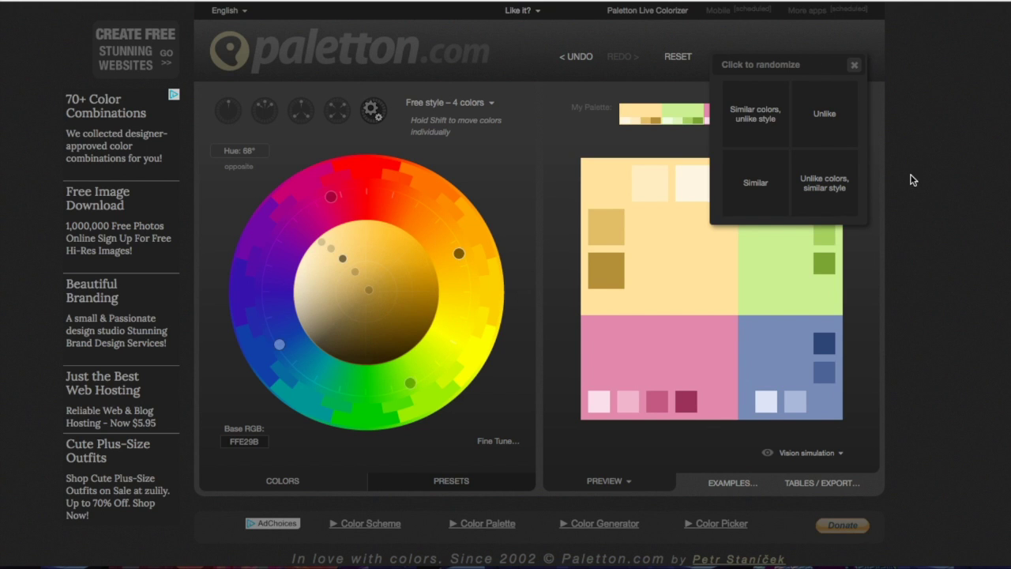
left_click(756, 190)
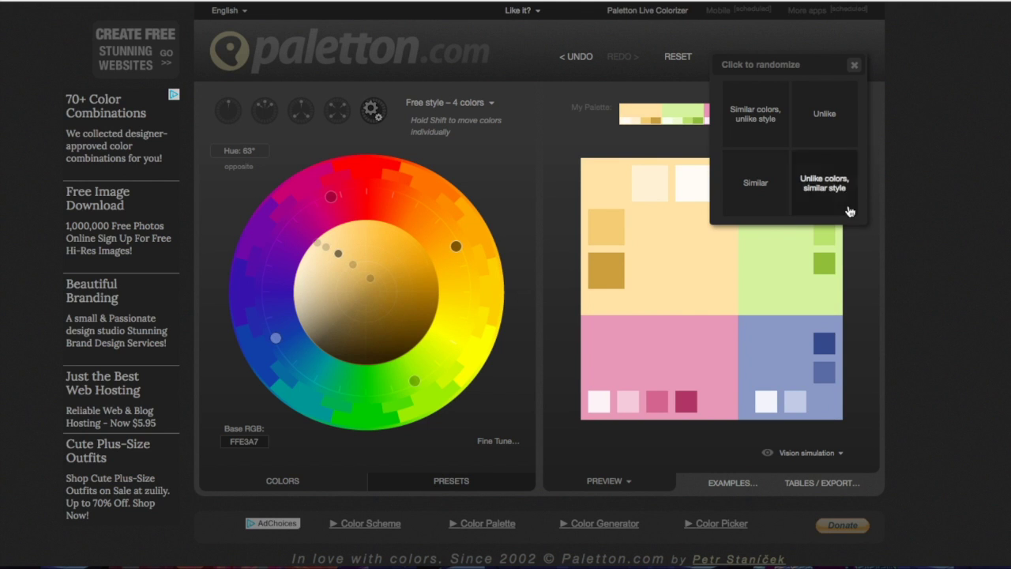
left_click(855, 67)
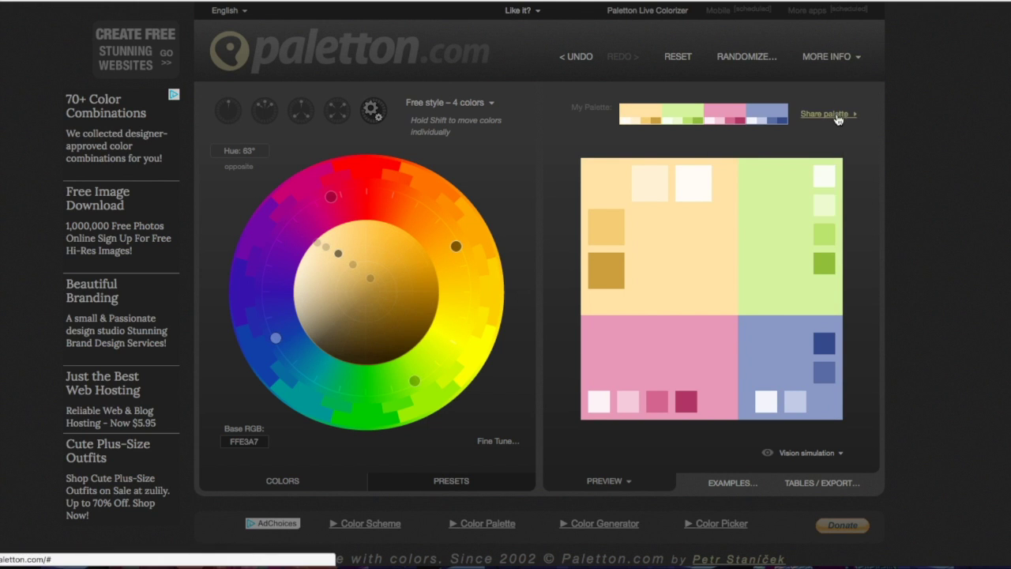
Review the vision simulation options for color blindness, desaturation, gamma and web colors without applying any.
left_click(806, 455)
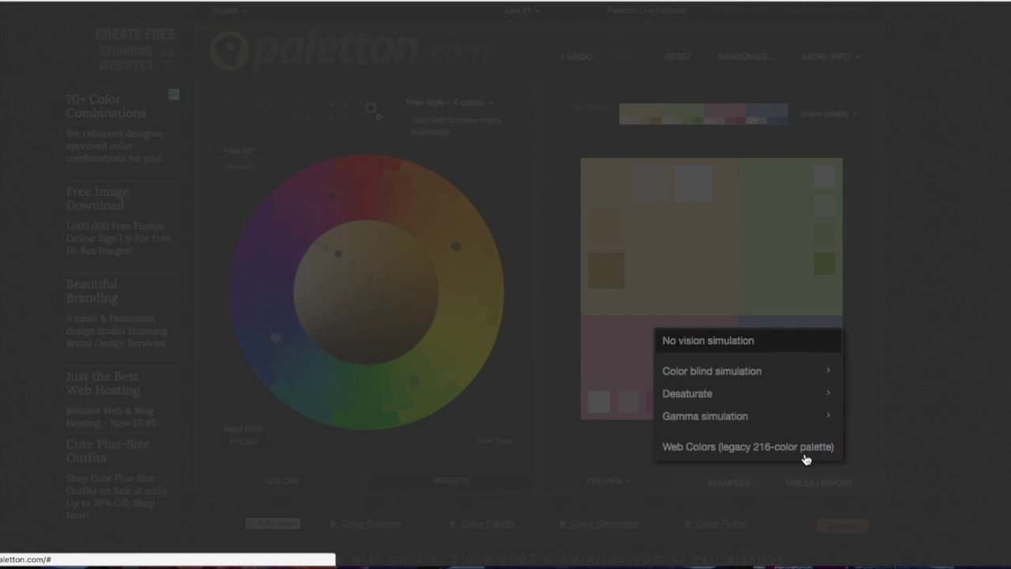
mouse_move(739, 379)
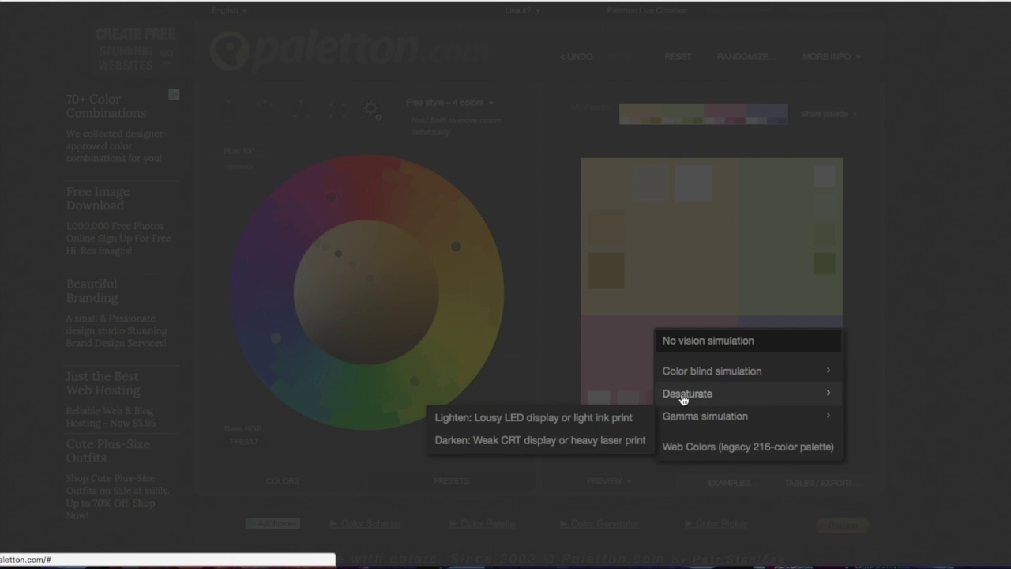
mouse_move(817, 397)
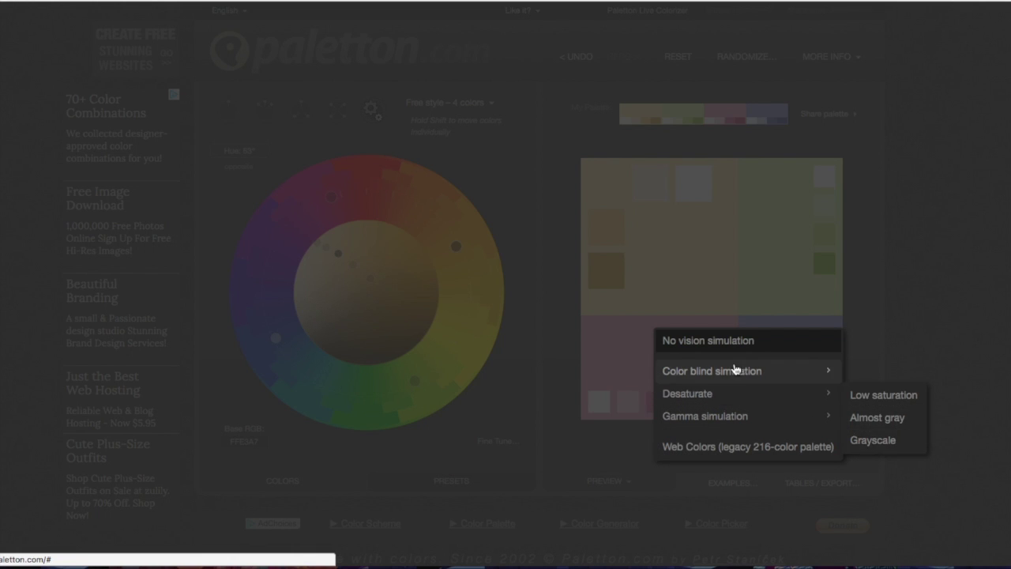
mouse_move(714, 420)
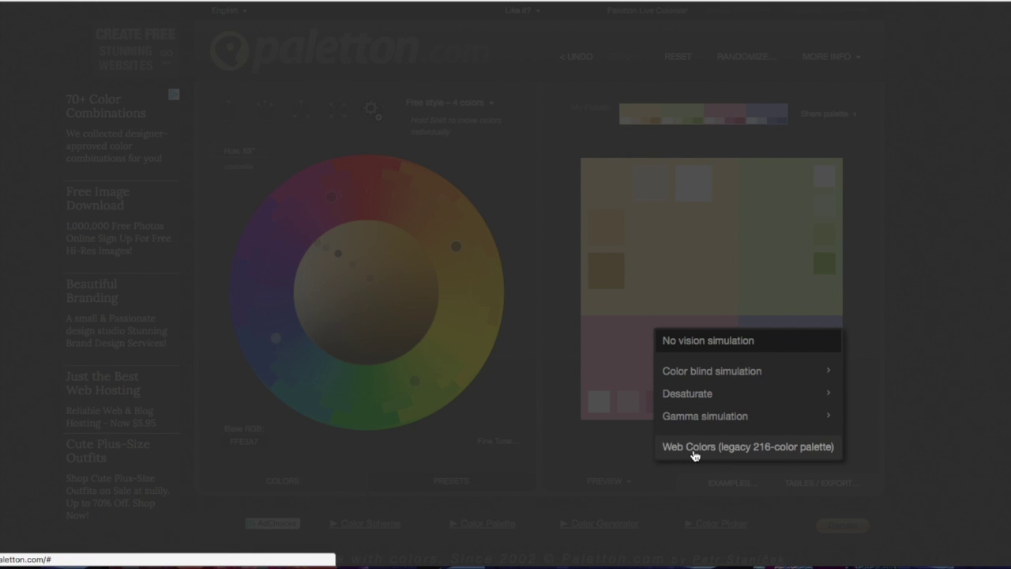
left_click(911, 363)
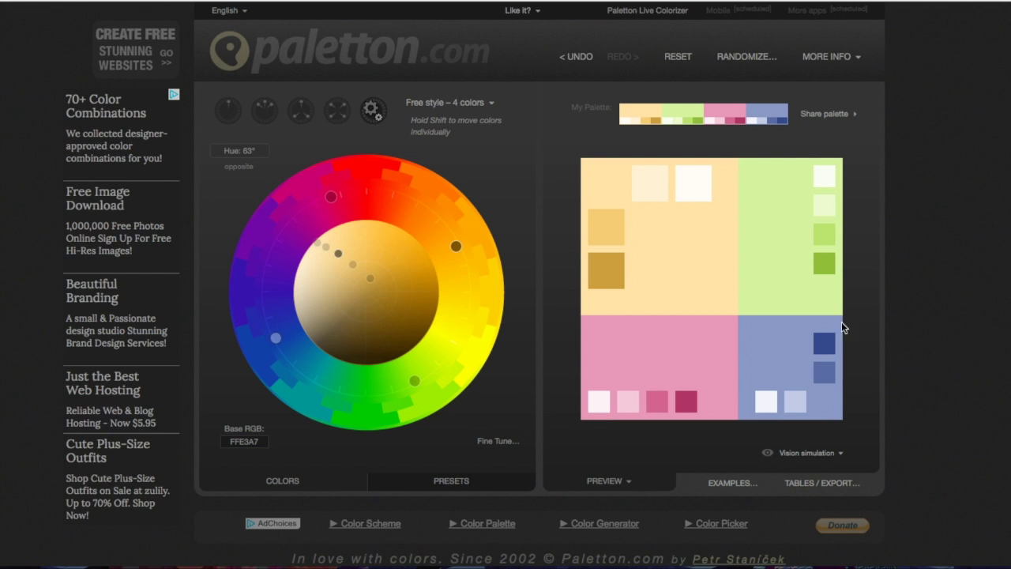
Preview the palette in the page layout examples White page, Dark page, Positive design and Negative design.
left_click(732, 484)
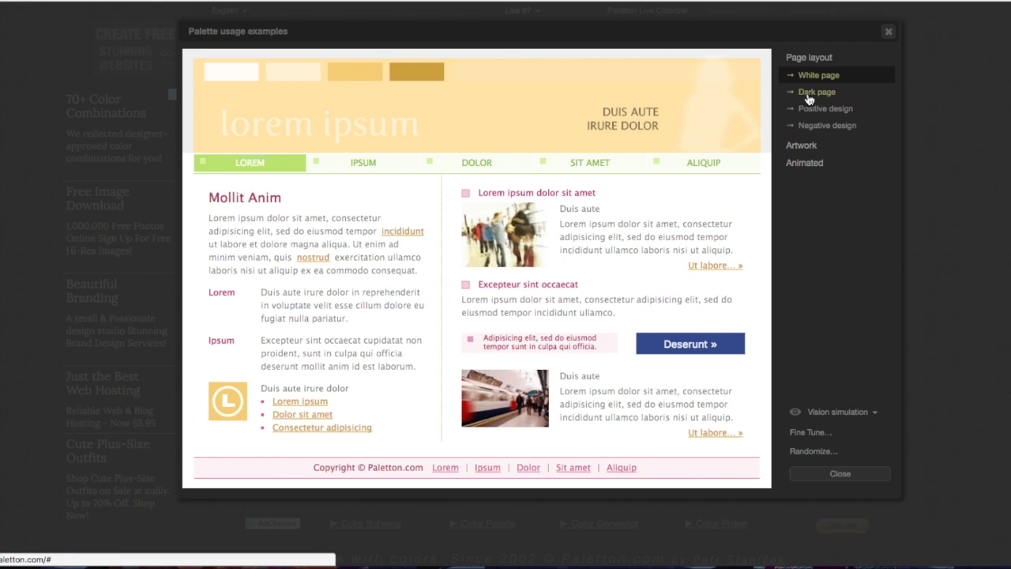
left_click(814, 91)
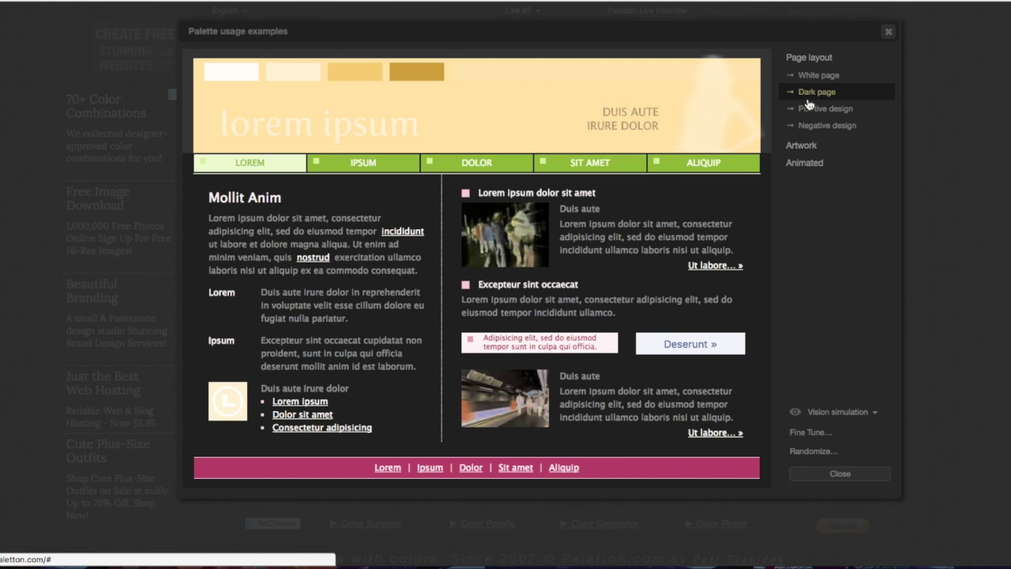
left_click(809, 113)
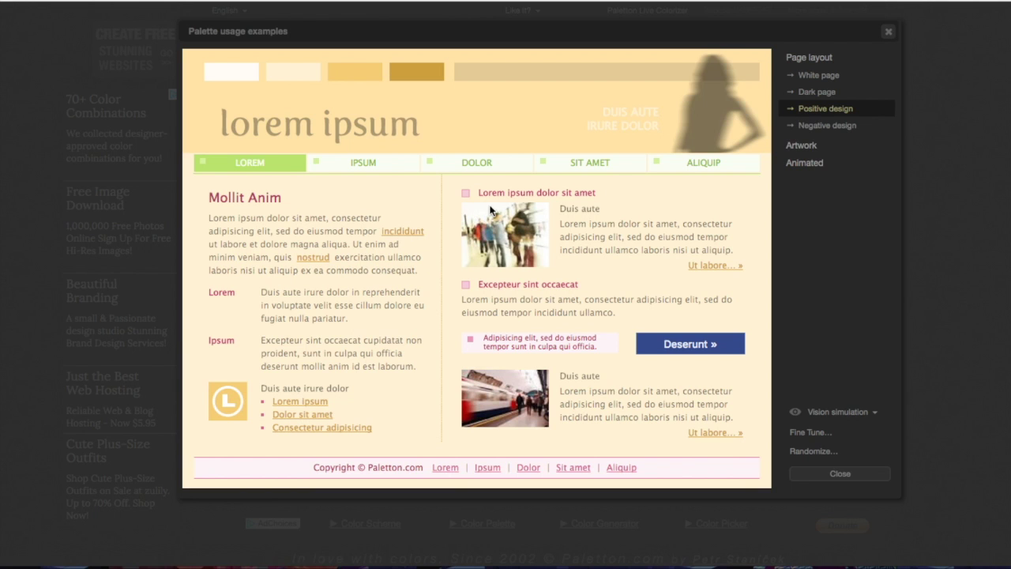
left_click(828, 132)
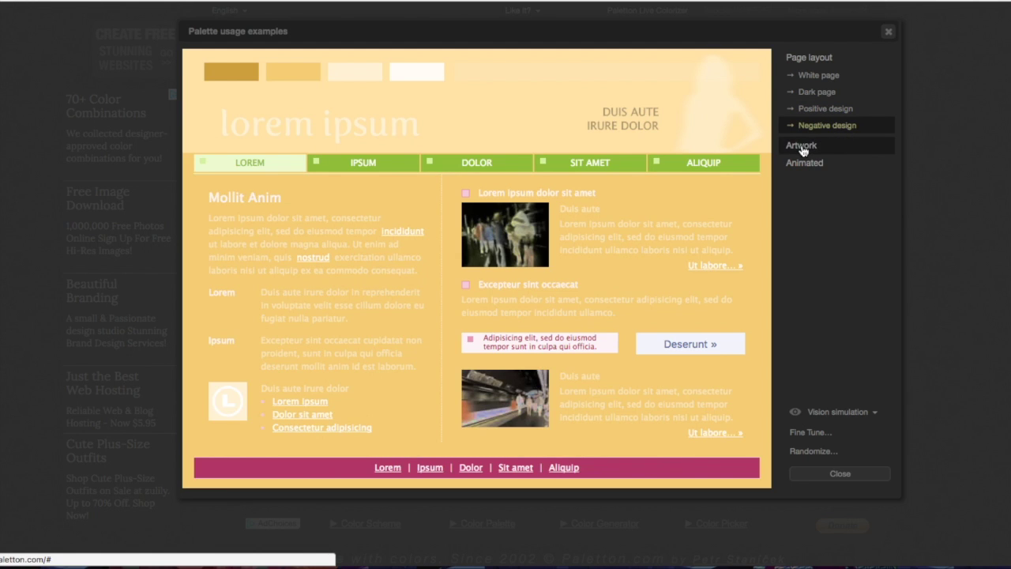
Preview the palette in the artwork examples, including Shatter Explosion, Random Flowers, Splash!, City Glitters and Tartan Fabric.
left_click(802, 147)
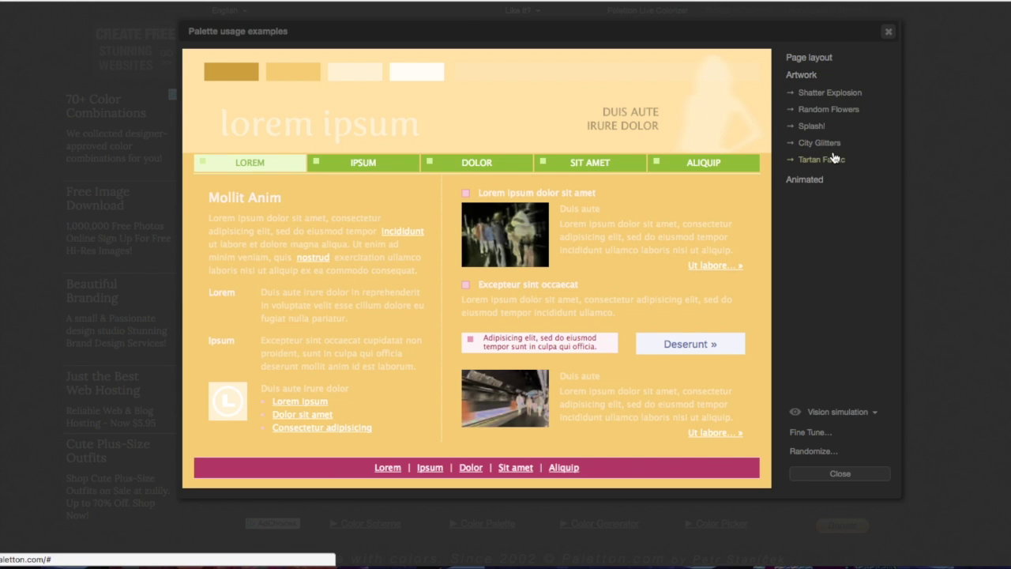
left_click(815, 97)
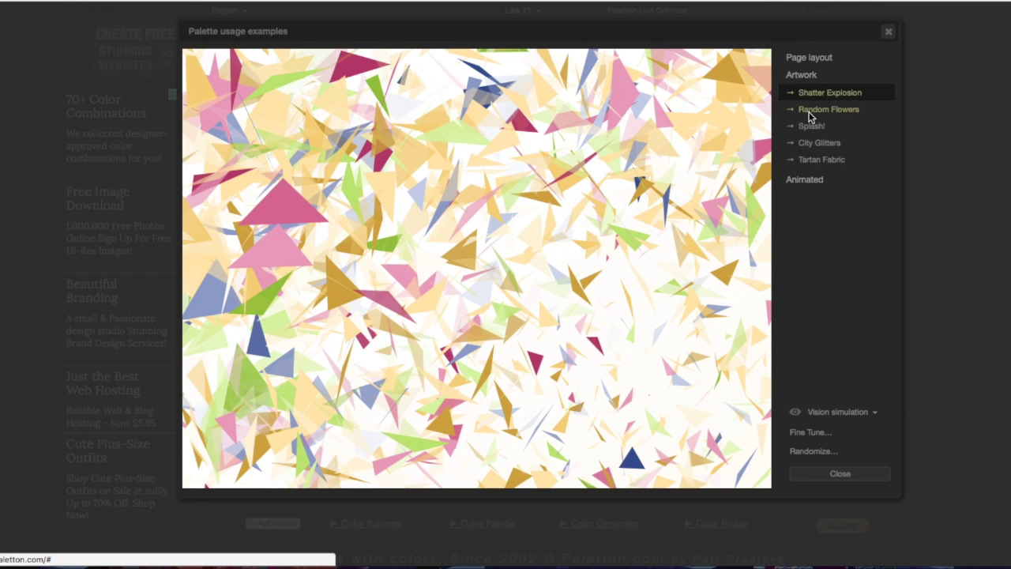
left_click(808, 113)
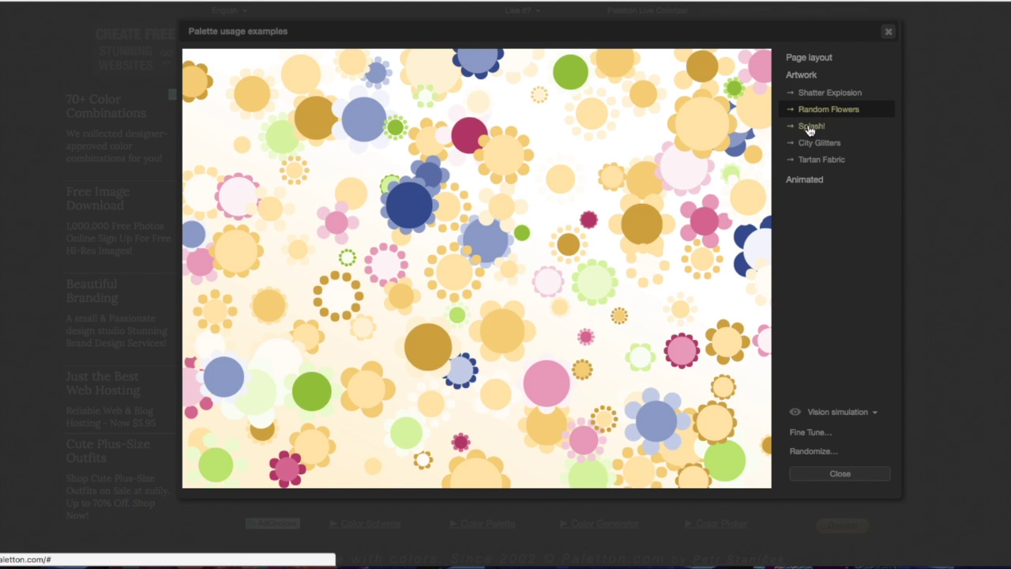
left_click(809, 129)
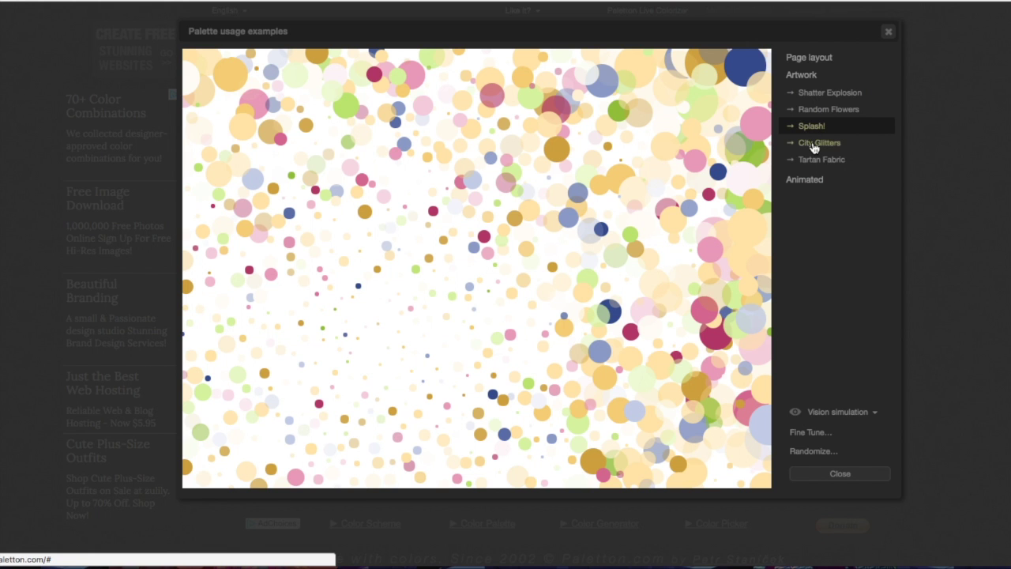
left_click(813, 146)
left_click(806, 131)
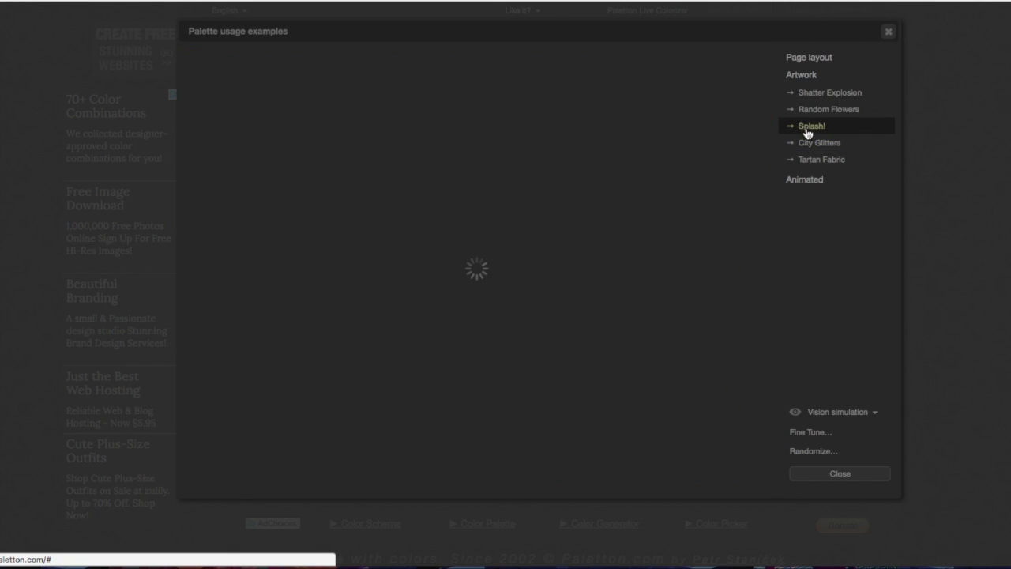
left_click(804, 163)
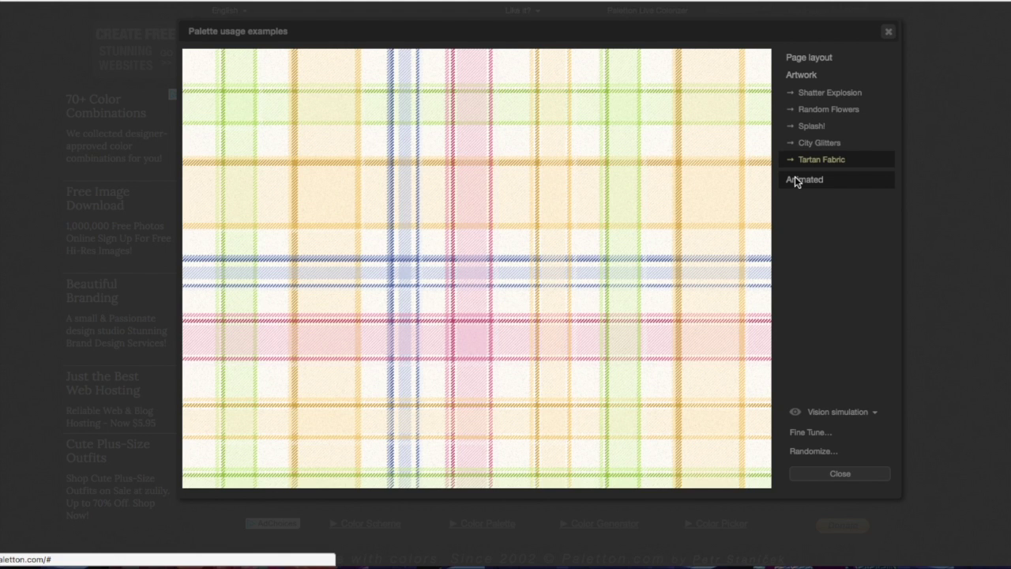
Preview the palette in the animated examples Bubbling and Stripes.
left_click(794, 178)
left_click(808, 116)
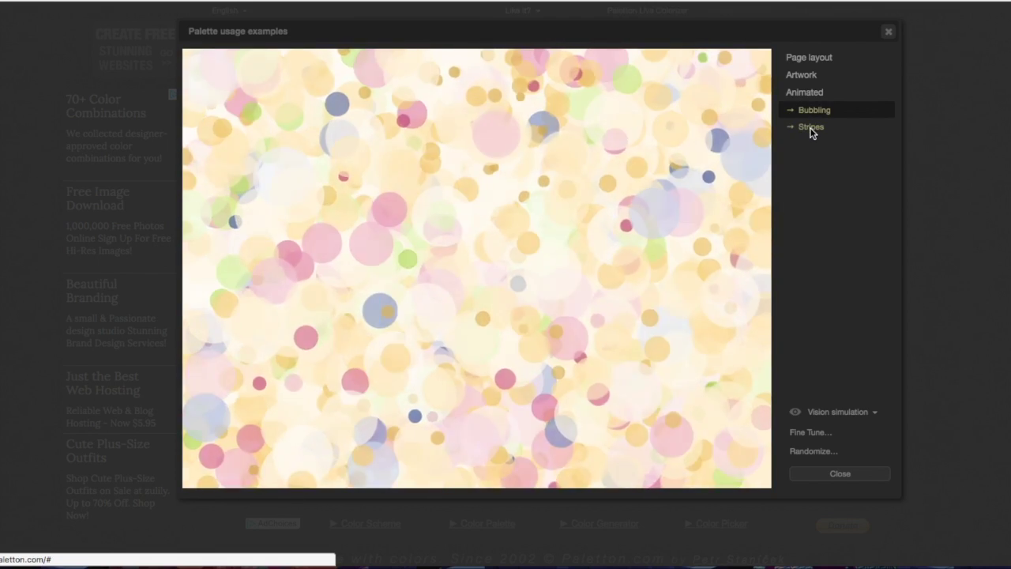
left_click(810, 127)
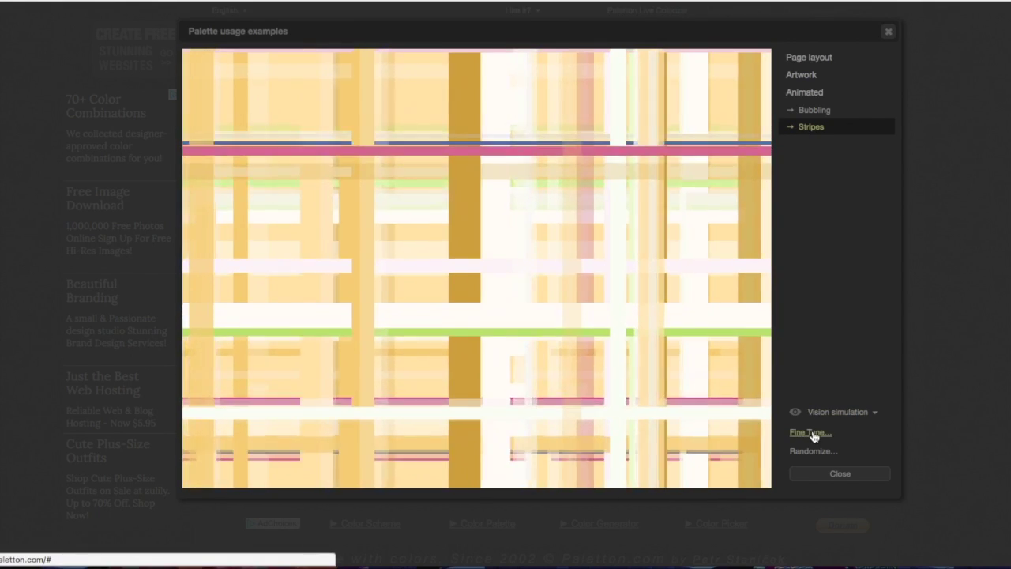
Randomize the palette repeatedly with "Similar colors, unlike style" while the Stripes example is displayed.
left_click(813, 451)
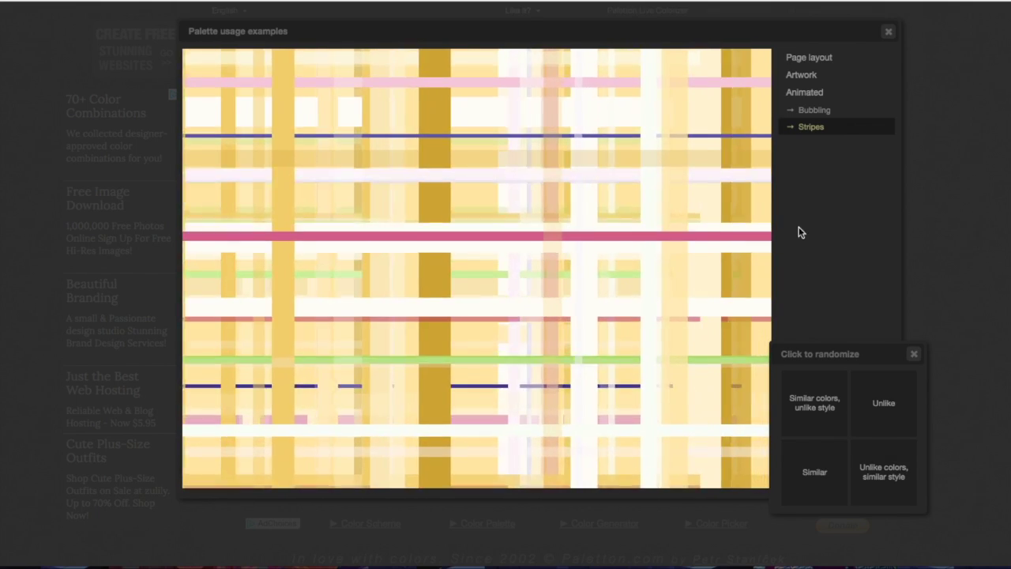
left_click(811, 397)
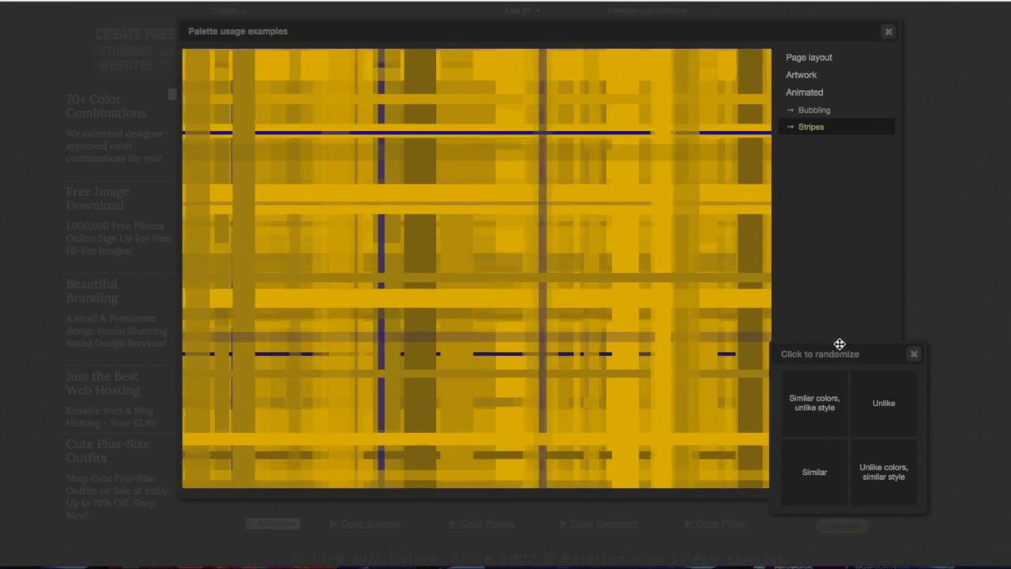
left_click(811, 404)
left_click(813, 405)
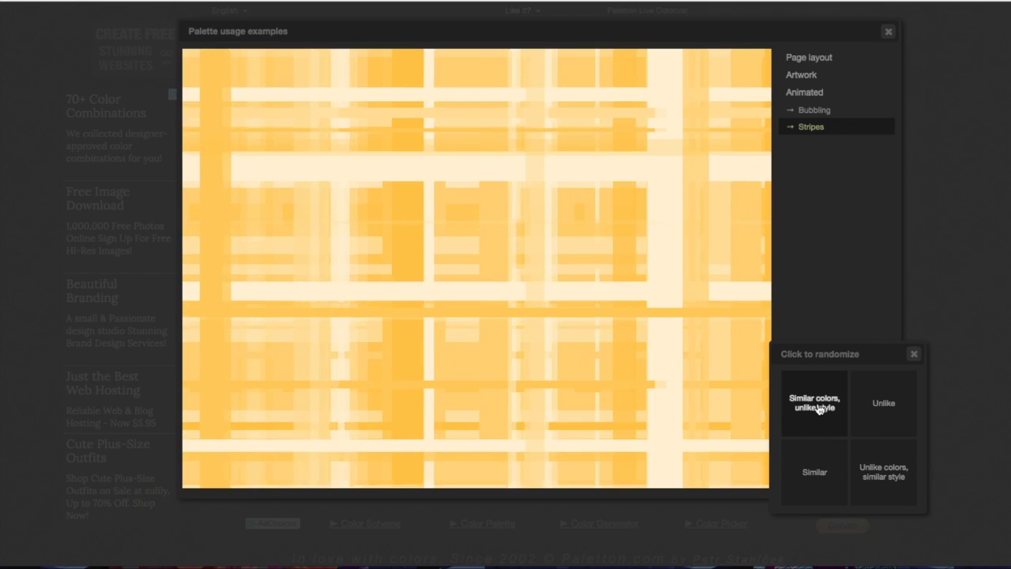
left_click(819, 408)
left_click(818, 409)
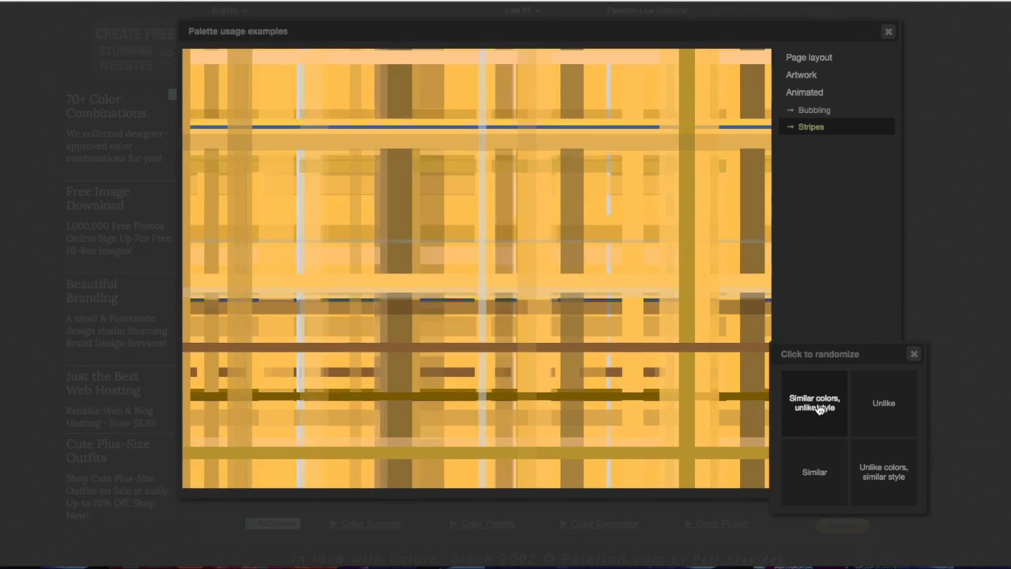
left_click(818, 408)
left_click(819, 408)
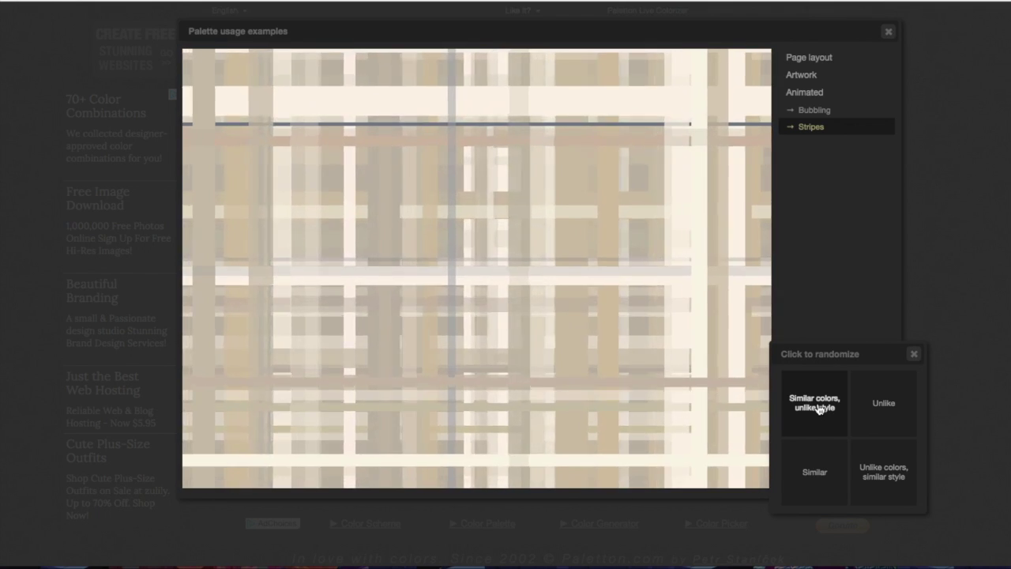
Randomize the palette a few more times with "Similar colors, unlike style" and close the palette usage examples.
left_click(818, 409)
left_click(819, 408)
left_click(819, 408)
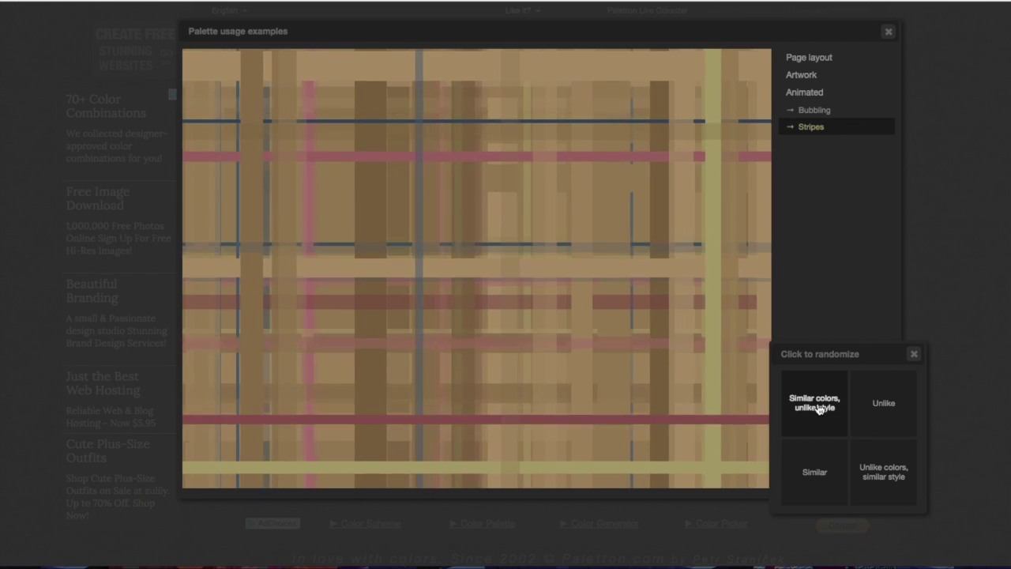
left_click(819, 408)
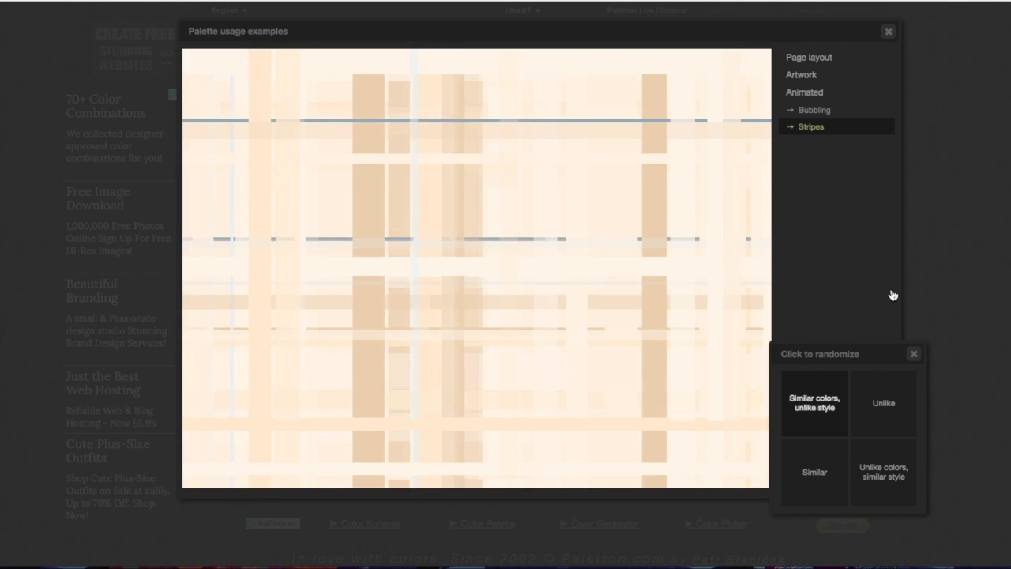
left_click(887, 32)
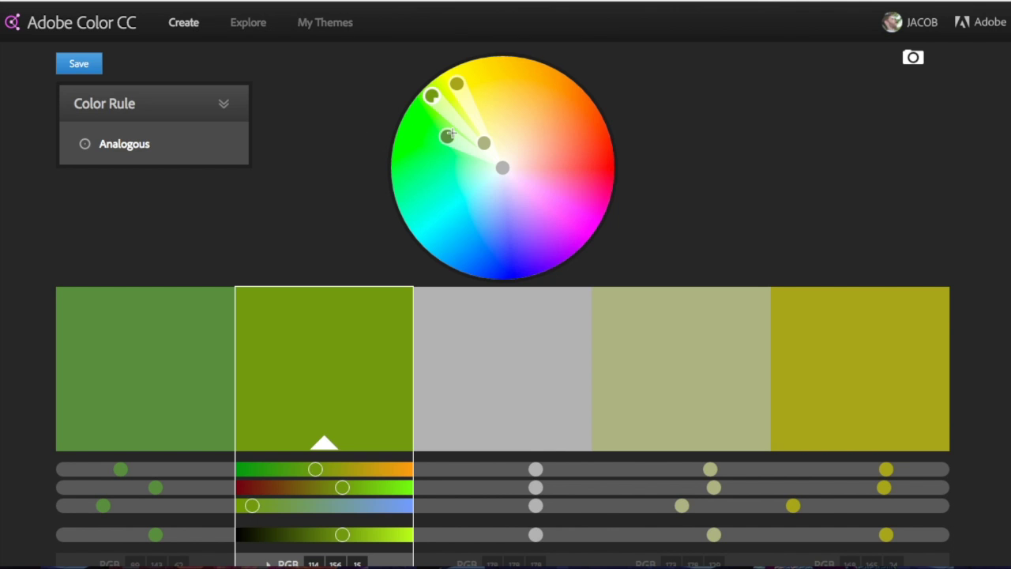
In Adobe Color CC, spread the analogous colors on the wheel and try the Monochromatic, Triad, Complementary, Compound, Shades and Custom rules.
left_click_drag(448, 142, 441, 174)
mouse_move(147, 145)
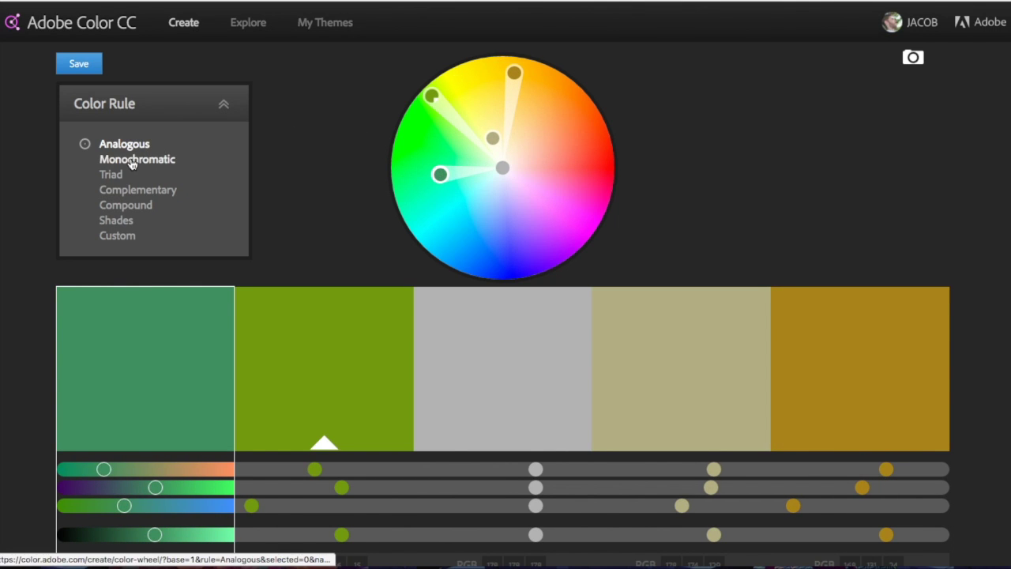
left_click(132, 161)
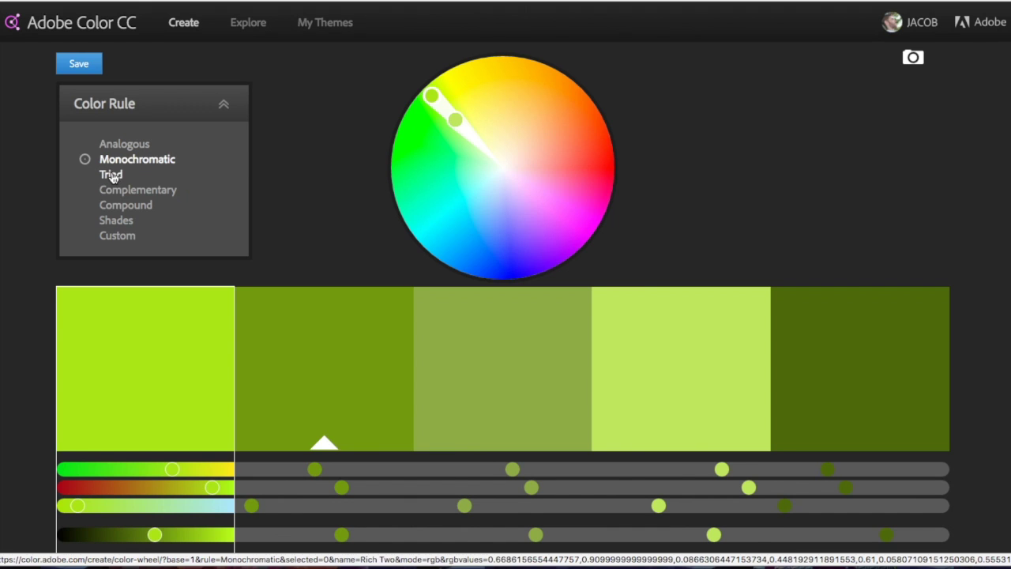
left_click(111, 176)
left_click(119, 192)
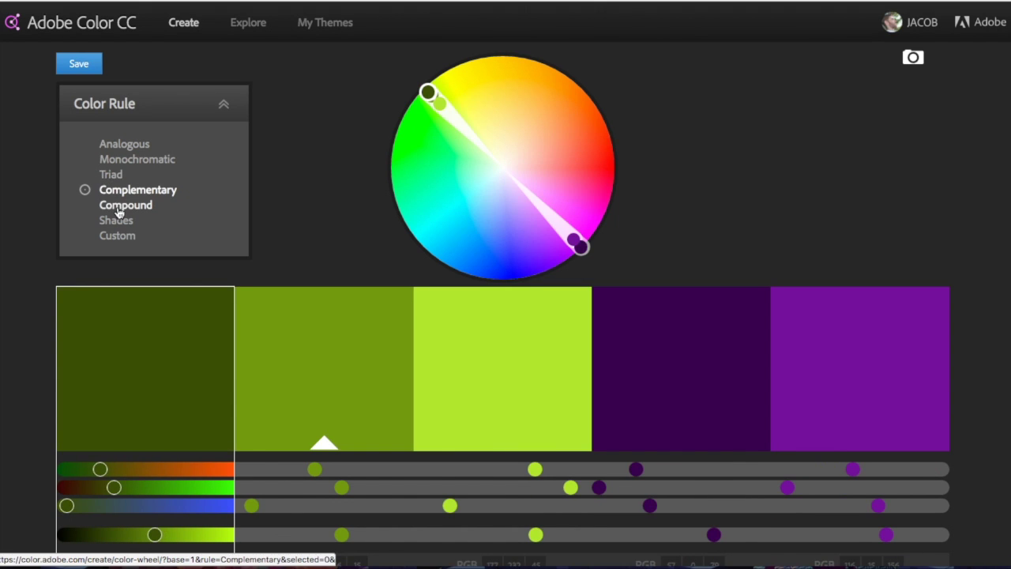
left_click(118, 207)
left_click(116, 220)
left_click(117, 235)
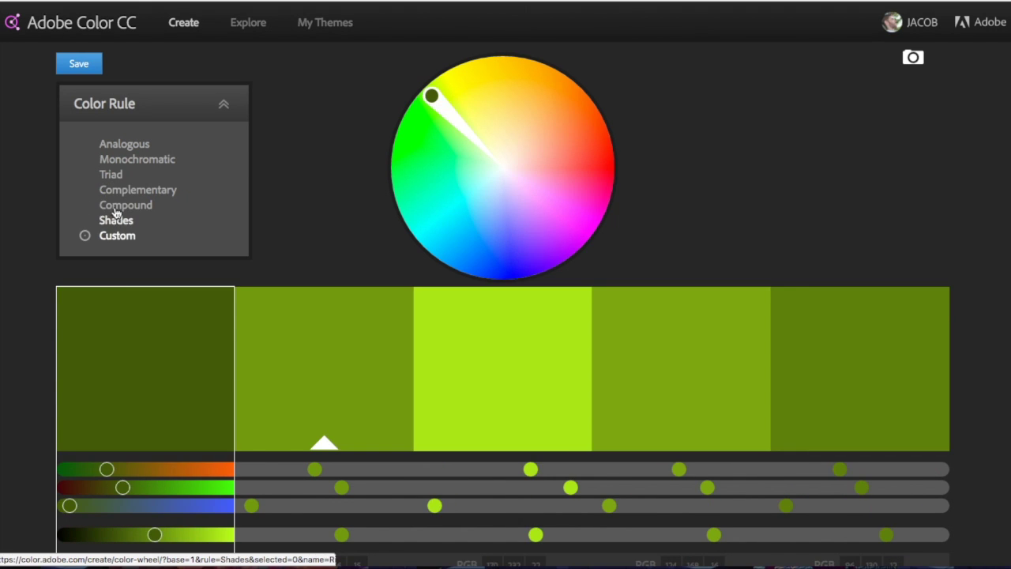
Apply the Complementary rule with a green-and-red harmony on the wheel and make the third swatch the base color.
left_click(116, 193)
left_click_drag(436, 116, 401, 195)
scroll(394, 342, "down", 1)
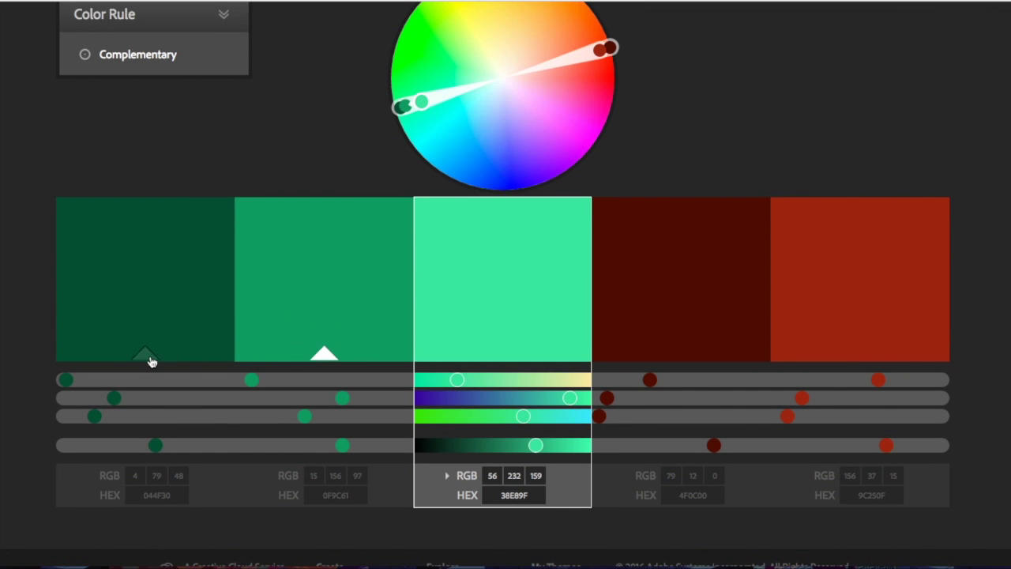
left_click(143, 359)
left_click(504, 355)
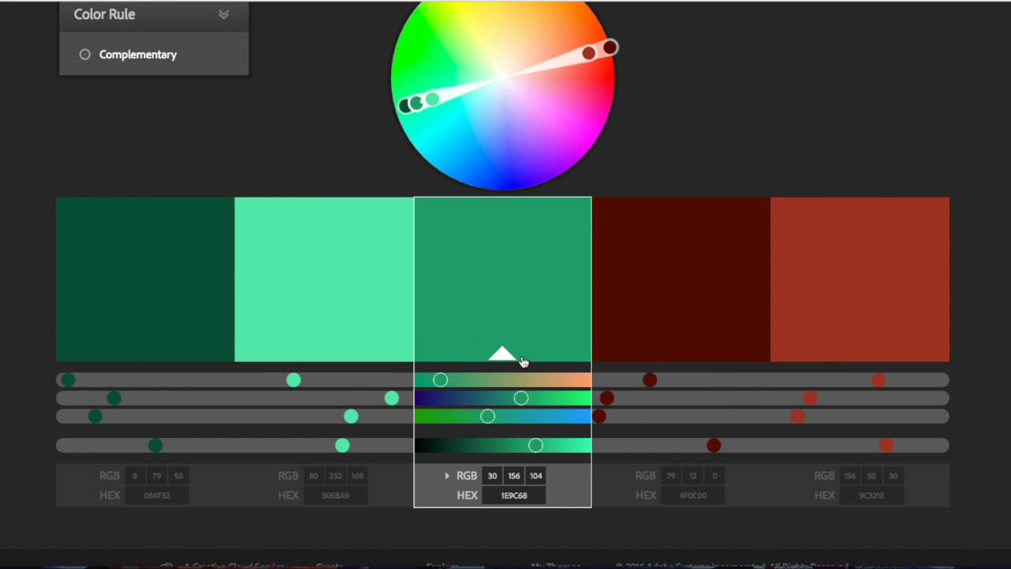
Adjust the second swatch's RGB and brightness levels to a muted purple, RGB 77, 59, 102.
left_click(293, 379)
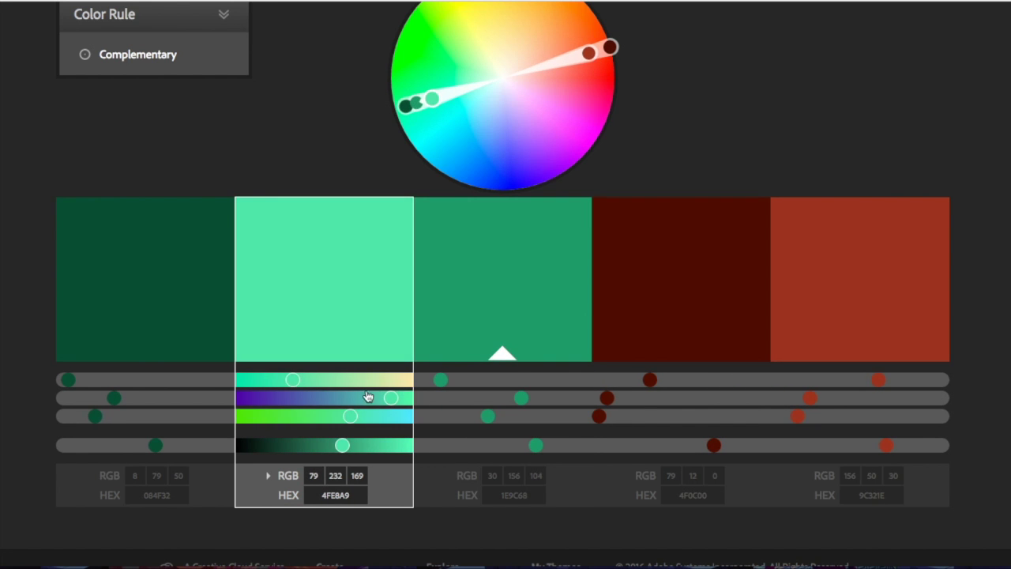
left_click_drag(391, 399, 282, 398)
left_click_drag(345, 421, 308, 416)
left_click_drag(343, 446, 308, 446)
Expand the color values of the swatches and examine their CMYK, RGB, LAB, HSB and HEX codes.
left_click(332, 495)
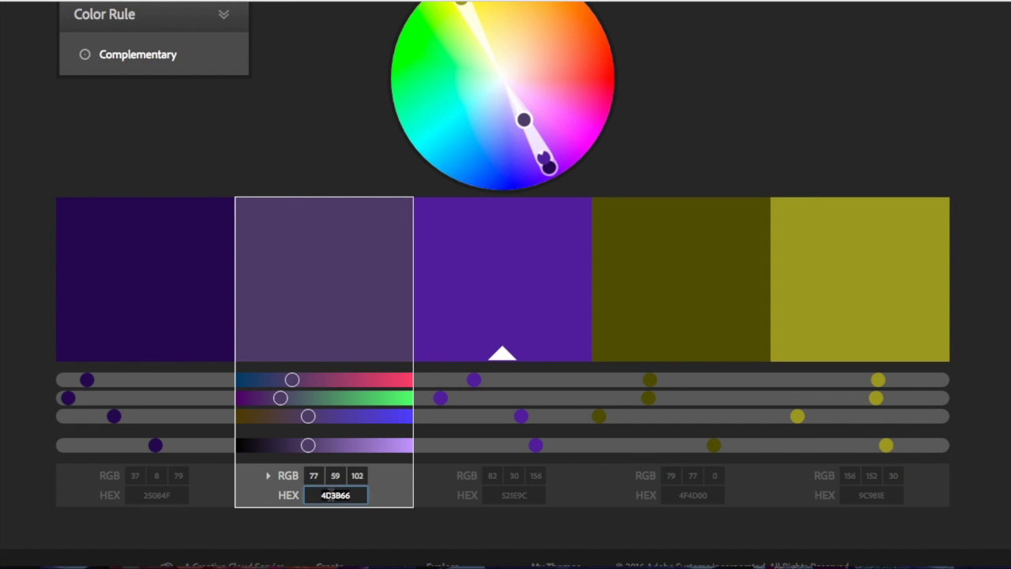
left_click(268, 475)
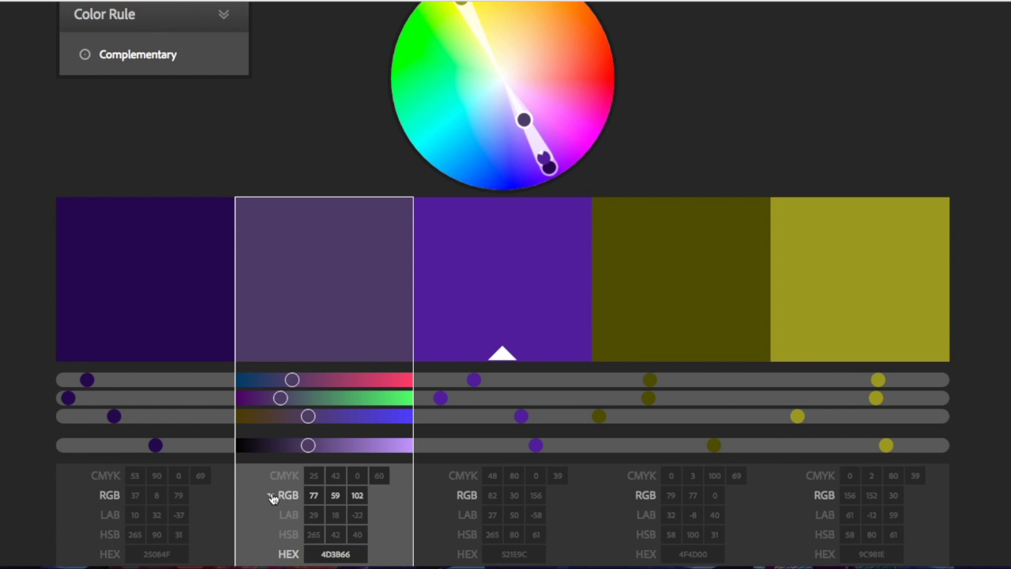
scroll(271, 497, "down", 2)
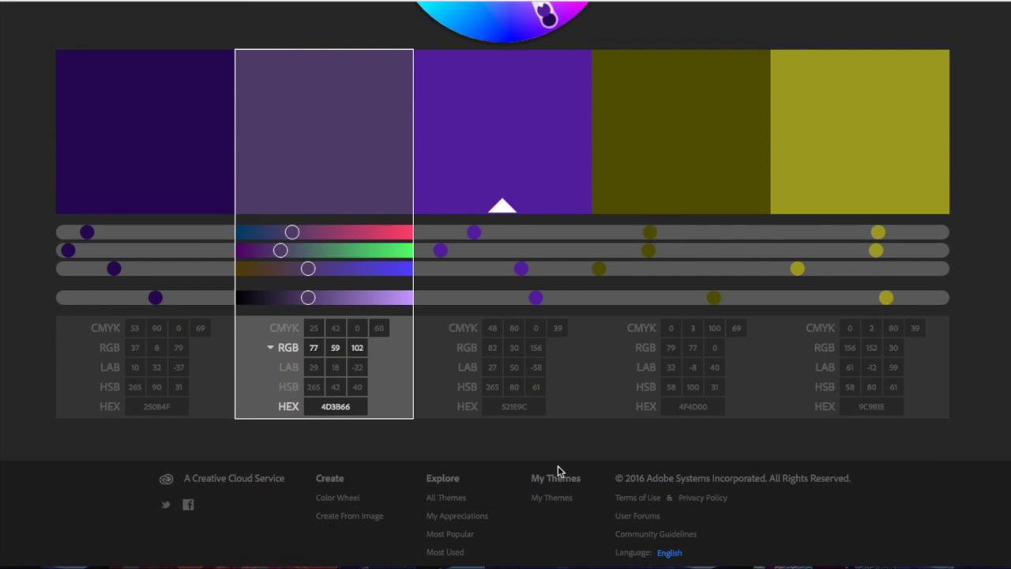
Create a color theme from the image antandra-kinneciton-blue-aboriginal.jpeg in the Pictures folder.
scroll(557, 469, "up", 3)
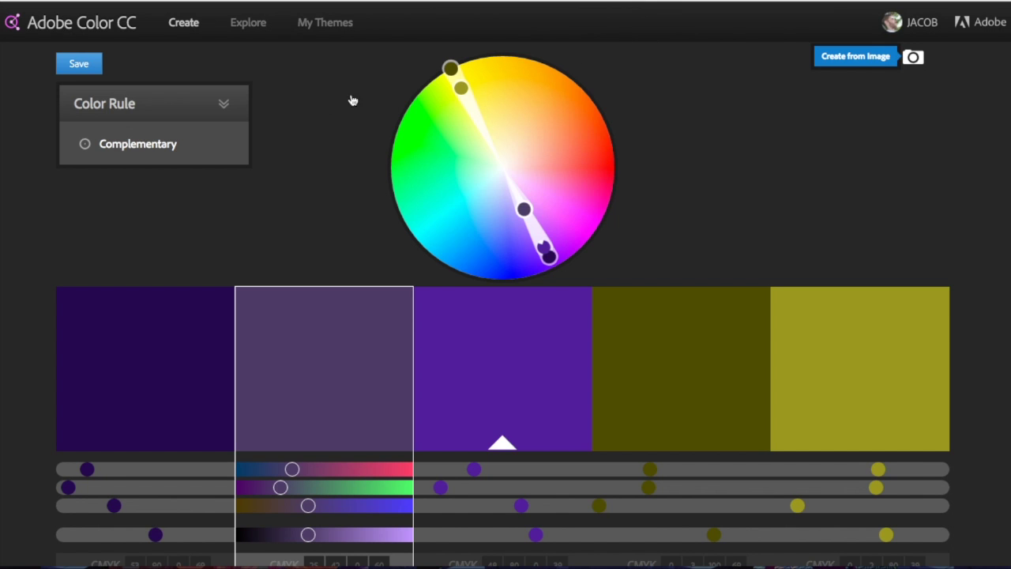
scroll(291, 218, "down", 3)
left_click(299, 182)
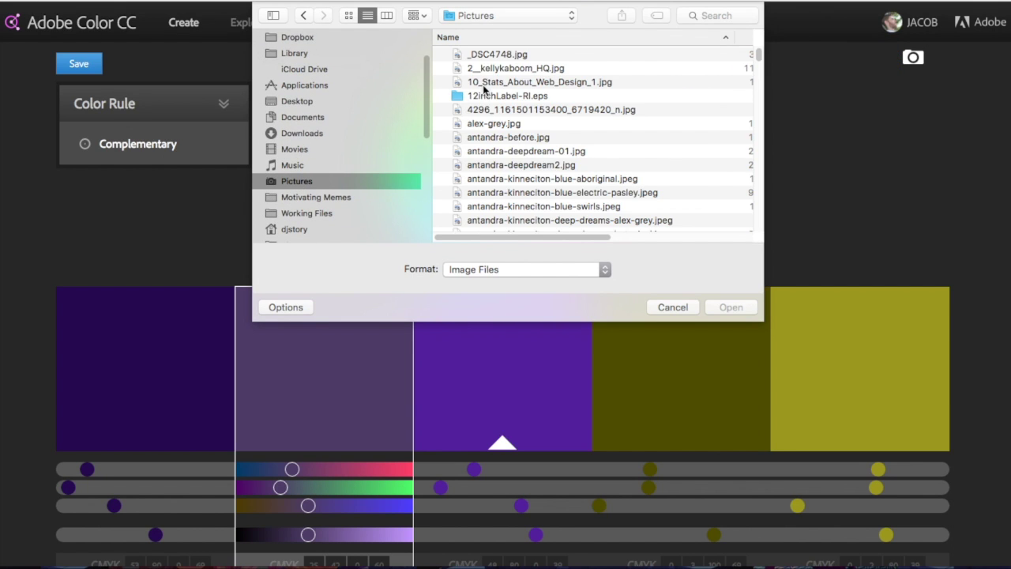
left_click(489, 178)
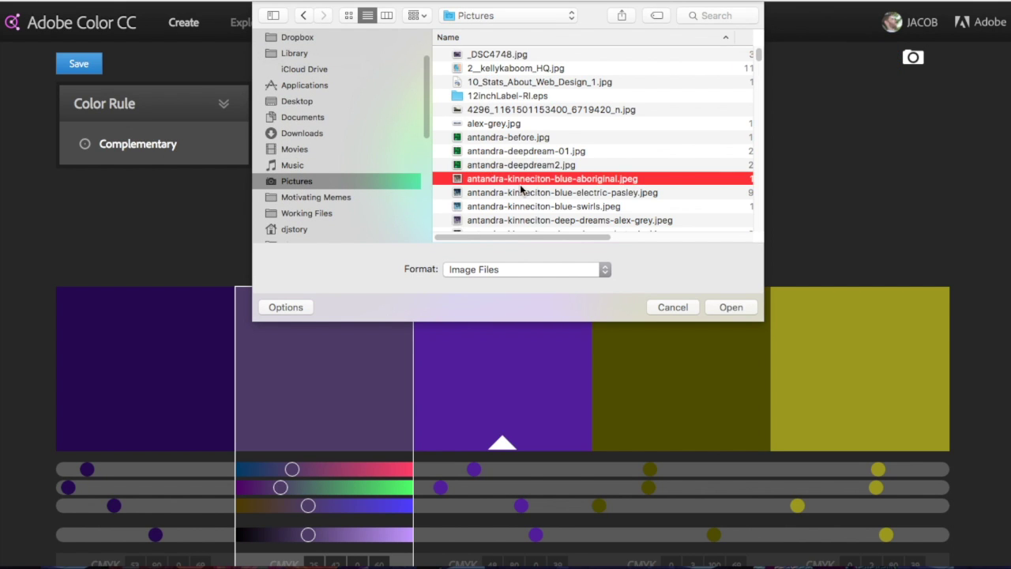
key("Return")
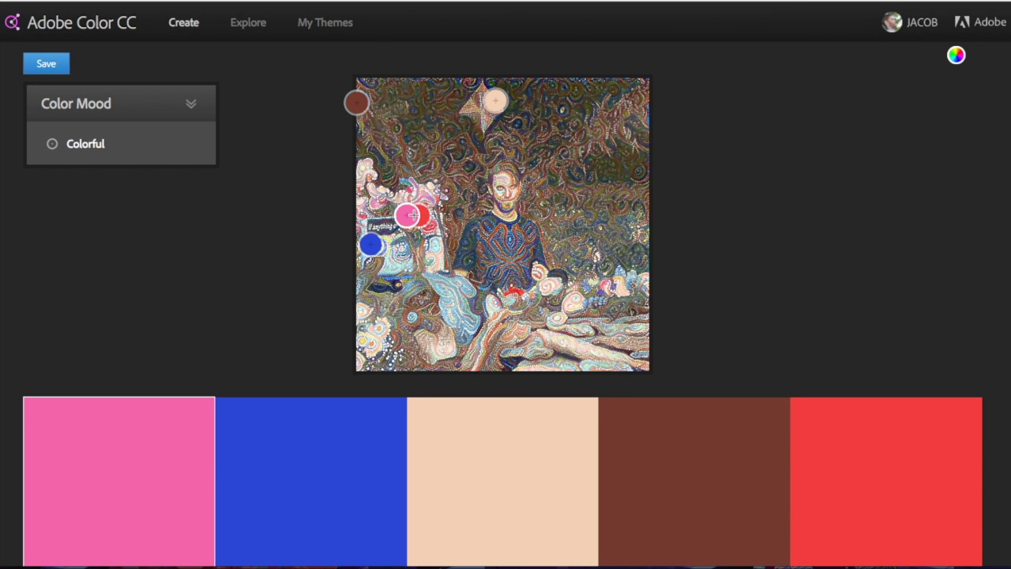
Reposition the color markers on the image to sample beige, bright red, greyish purple and brown for the theme.
left_click_drag(409, 215, 470, 110)
left_click_drag(354, 105, 397, 250)
left_click_drag(496, 274, 514, 291)
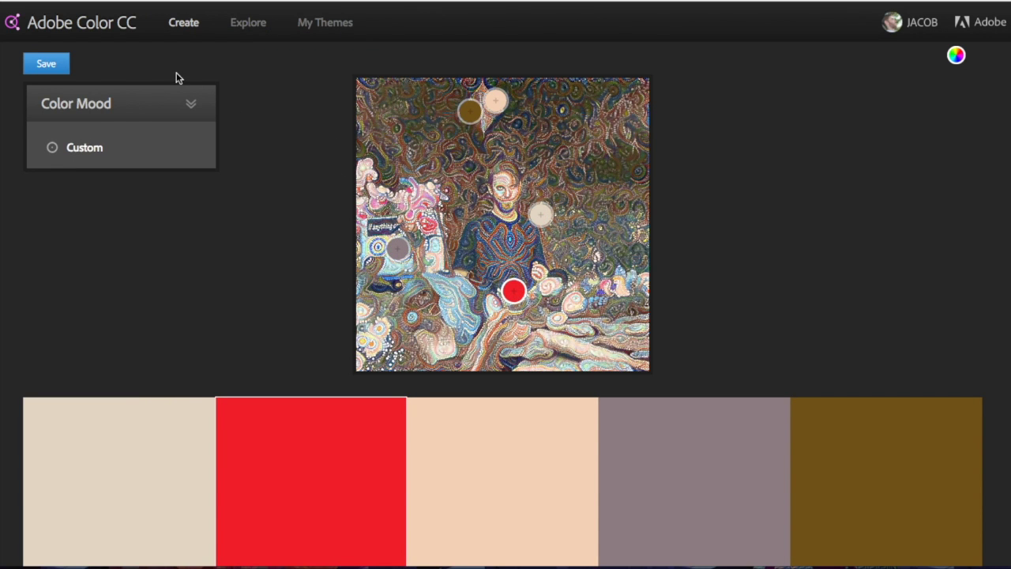
Try the Save to Library options for the image theme, turn off publishing to Explore, and cancel.
left_click(46, 64)
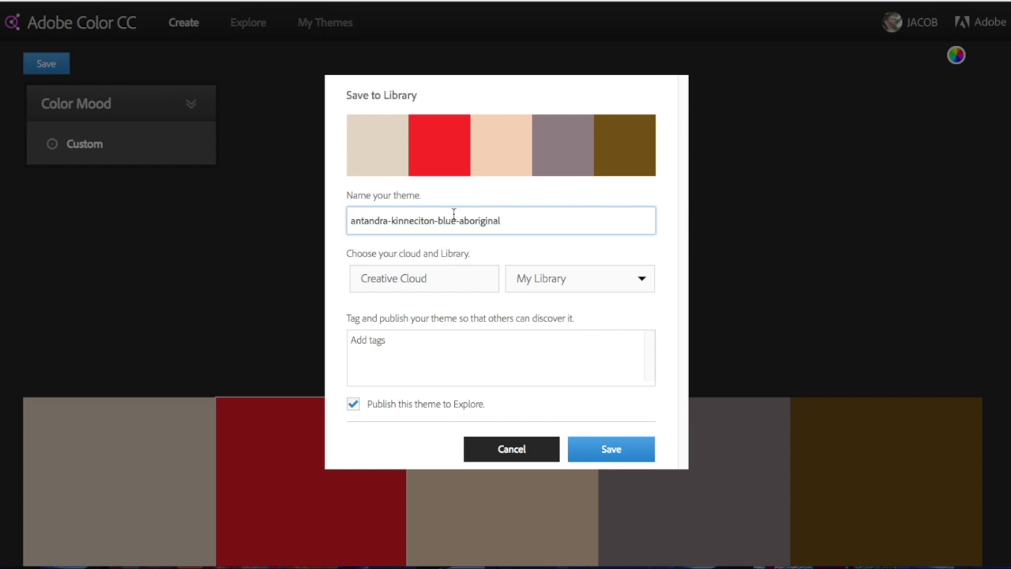
left_click_drag(515, 220, 309, 216)
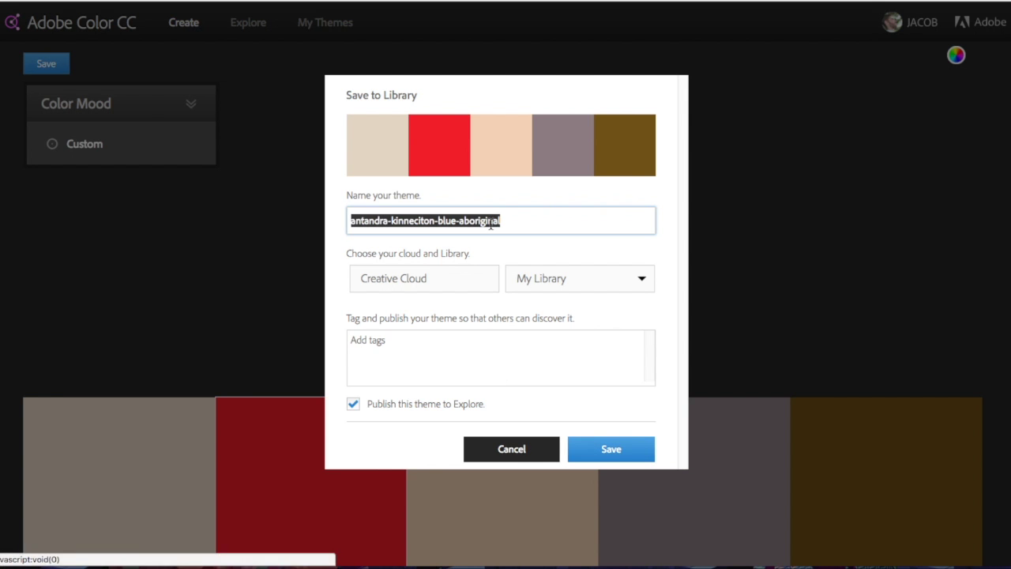
left_click(351, 405)
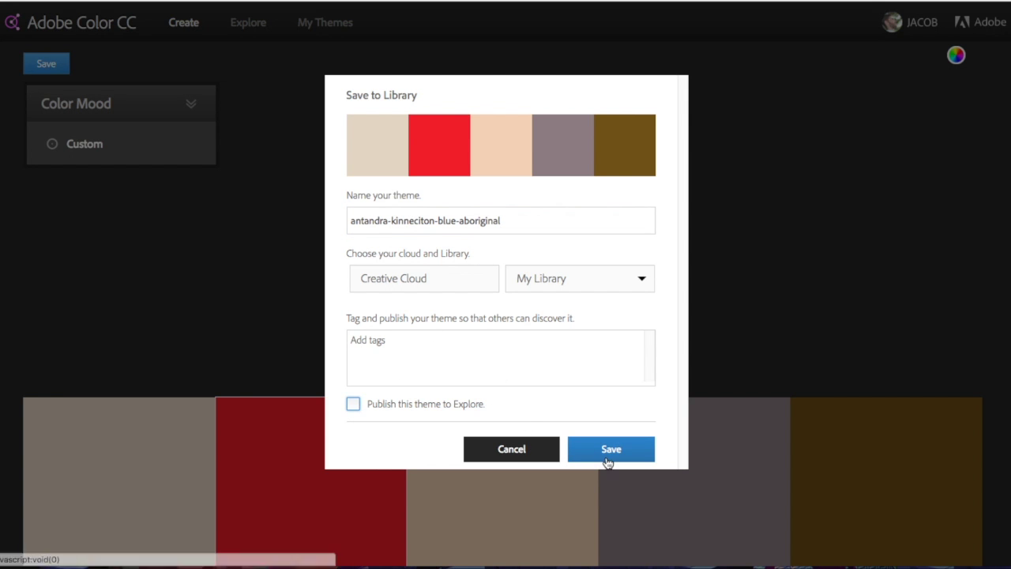
left_click(537, 455)
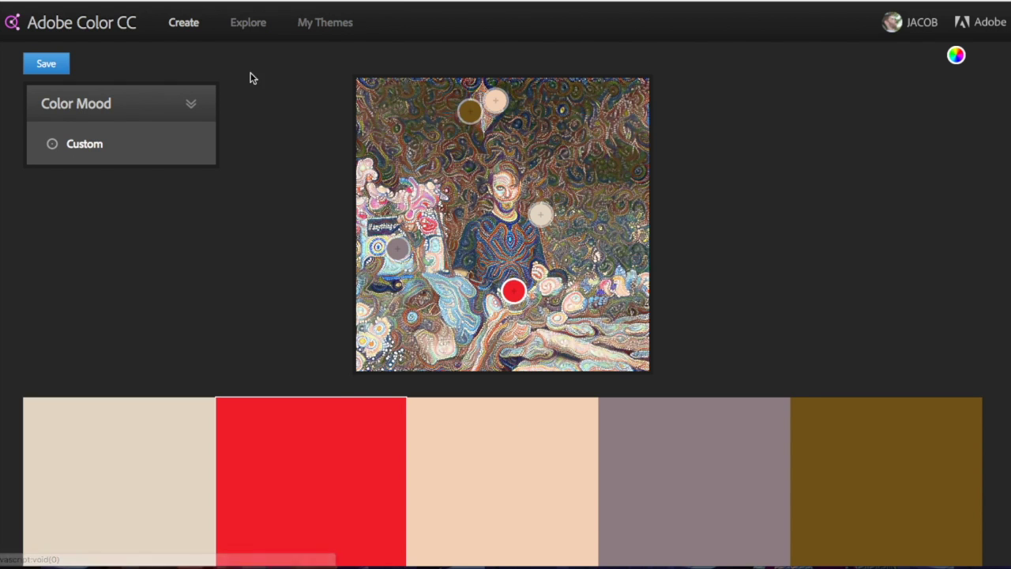
Browse the published community color themes in Explore.
left_click(244, 26)
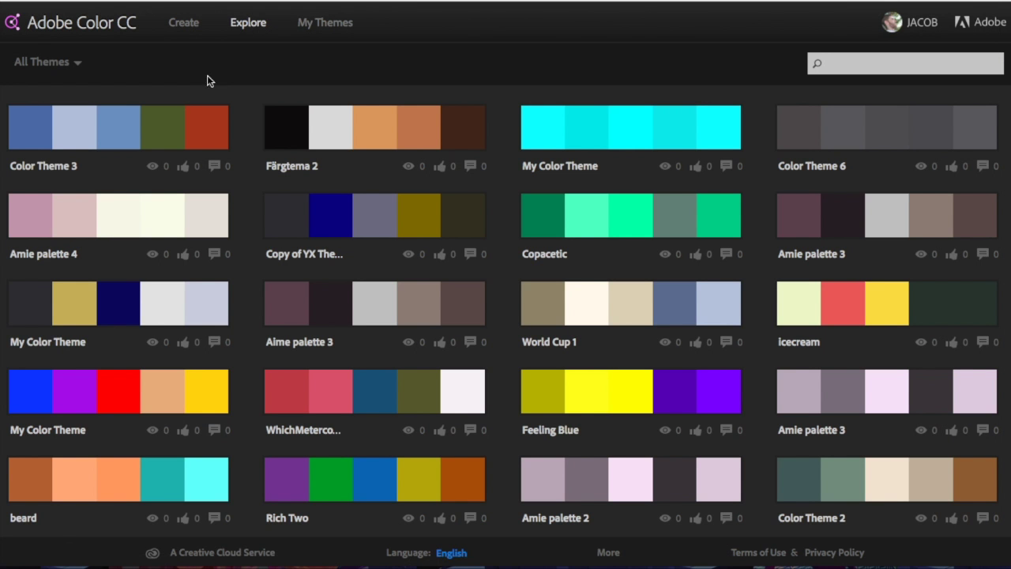
scroll(110, 134, "down", 7)
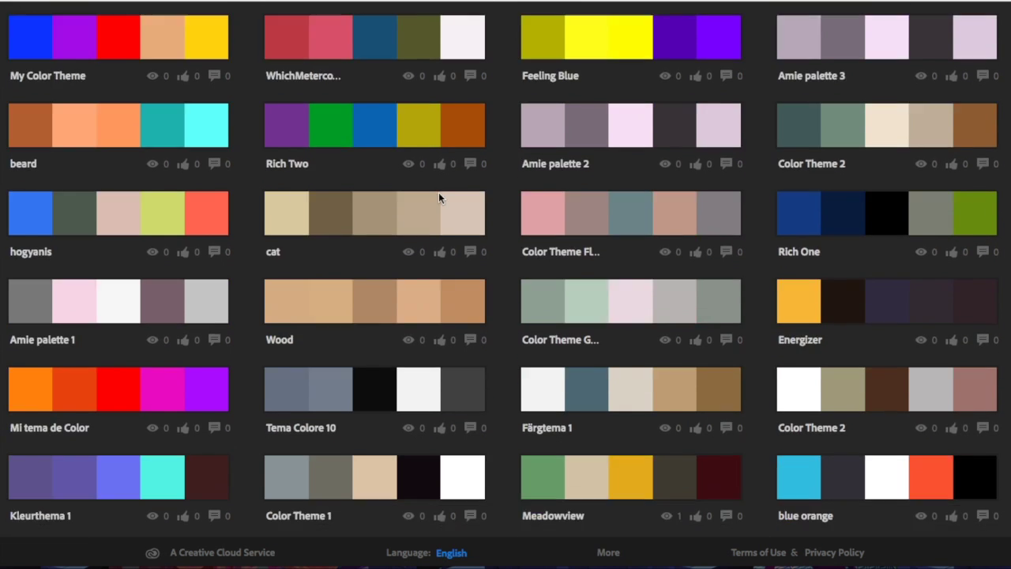
scroll(440, 199, "down", 5)
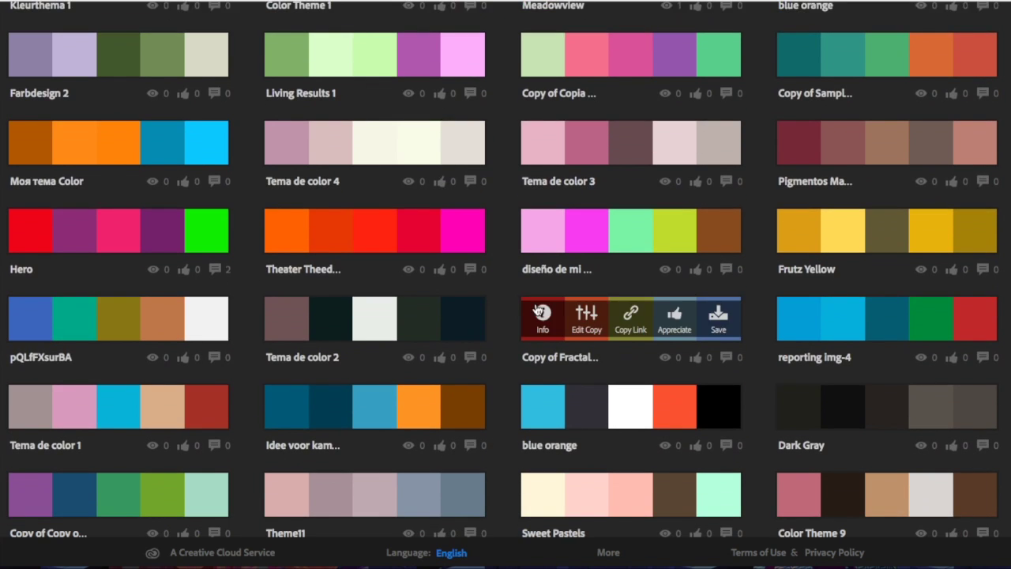
scroll(521, 312, "down", 2)
scroll(534, 312, "down", 15)
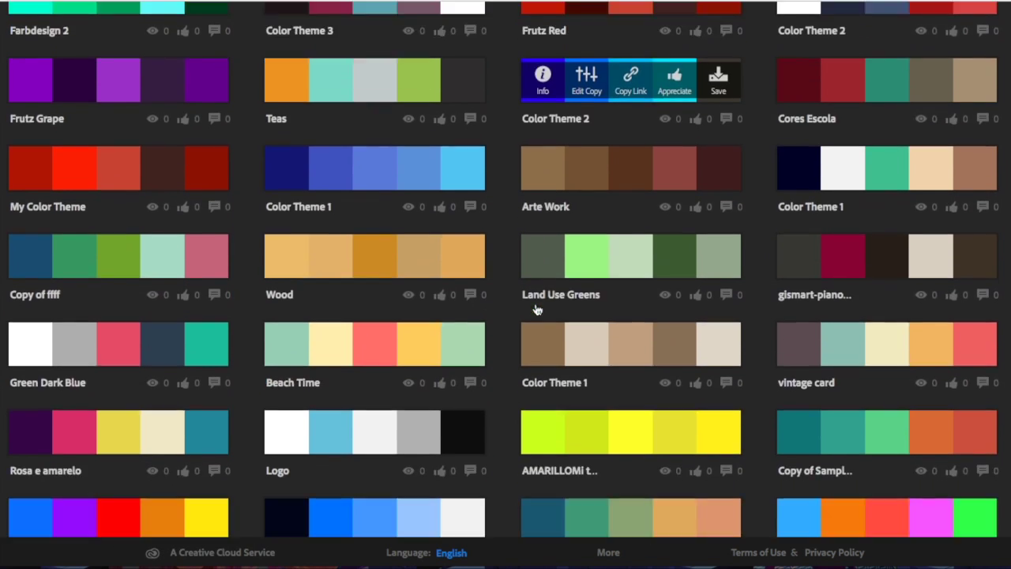
scroll(501, 311, "down", 2)
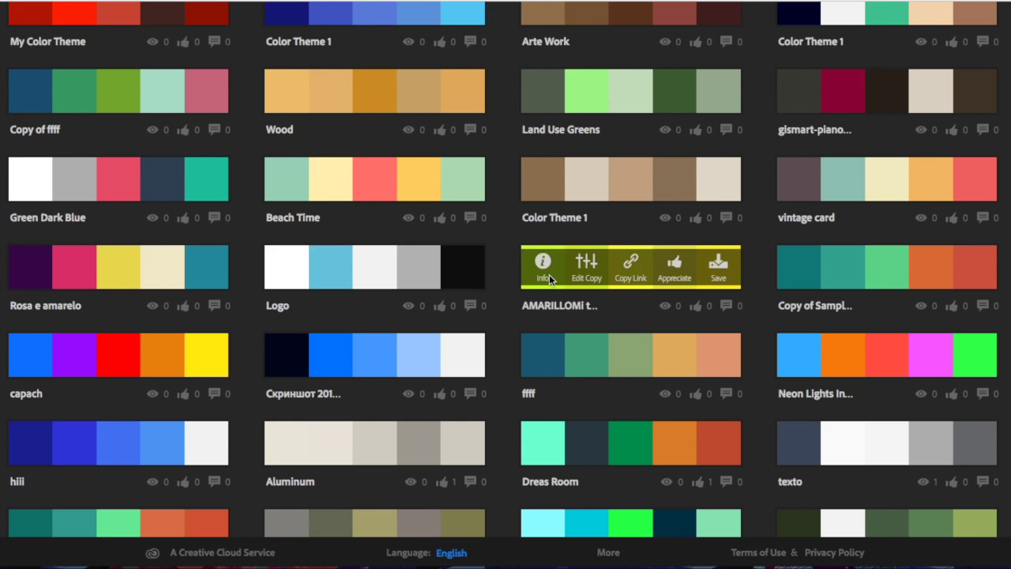
scroll(376, 310, "up", 10)
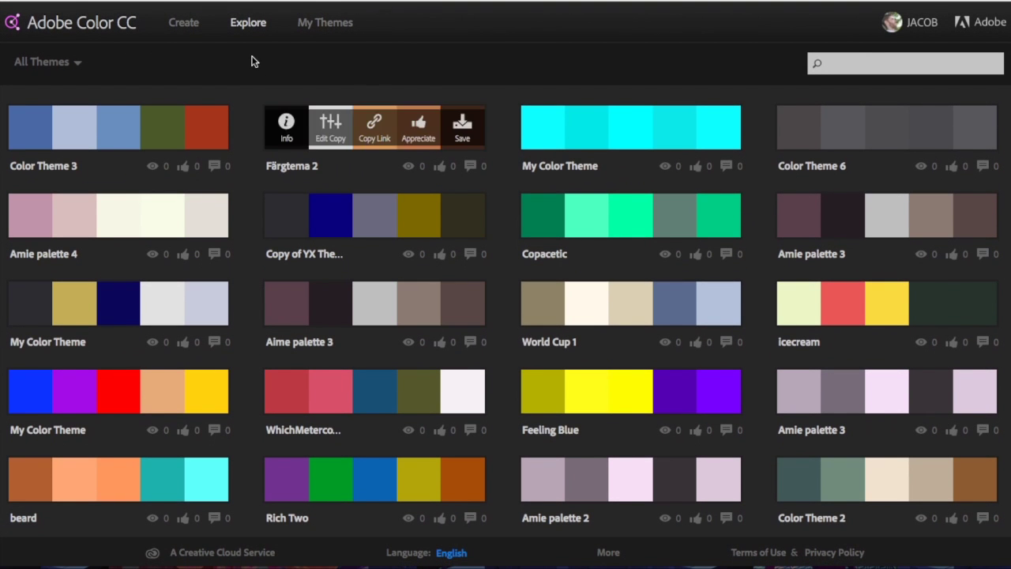
Back on the color wheel, rotate the complementary theme to green and red and change its color rule to Triad.
left_click(186, 24)
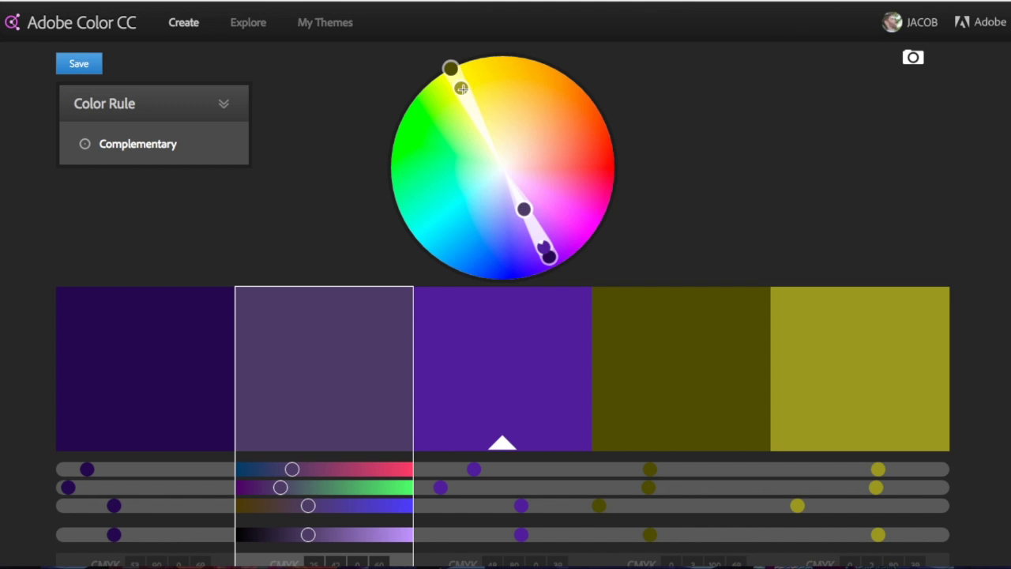
left_click_drag(461, 88, 470, 167)
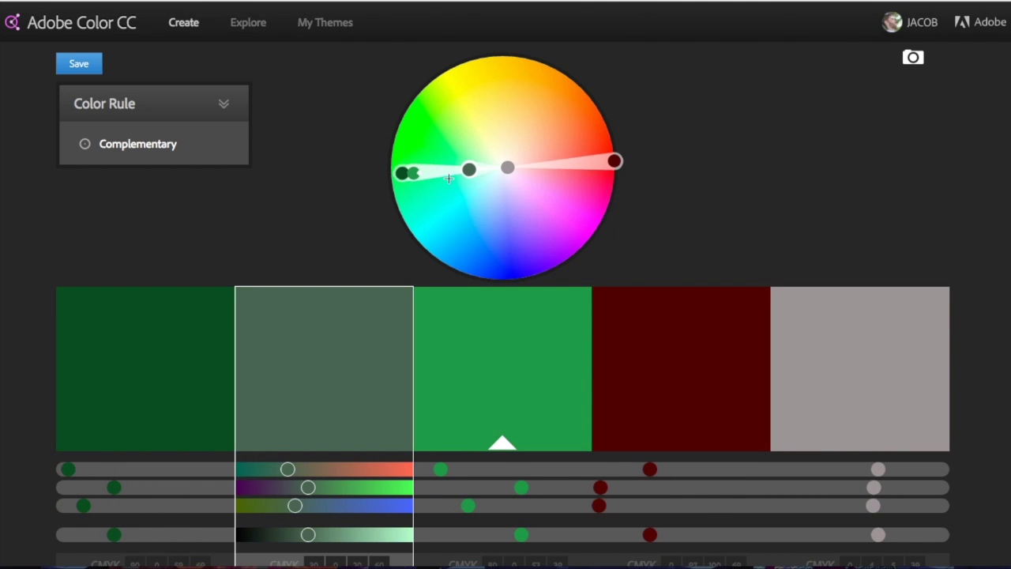
left_click(185, 151)
left_click(184, 151)
left_click(122, 175)
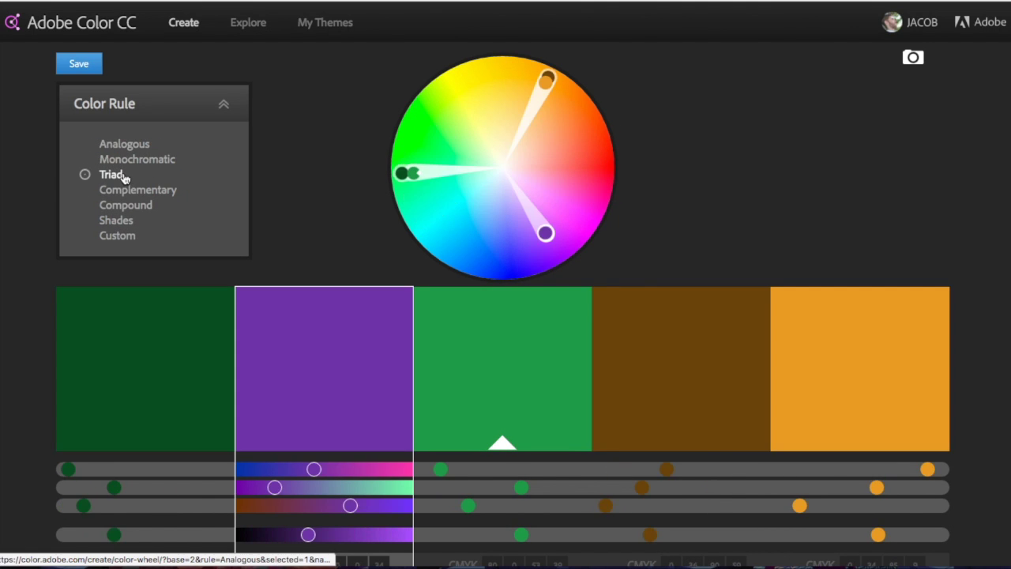
Rotate the triad on the color wheel to a combination of blue, orange-red and green.
left_click_drag(412, 172, 570, 162)
left_click_drag(470, 120, 585, 126)
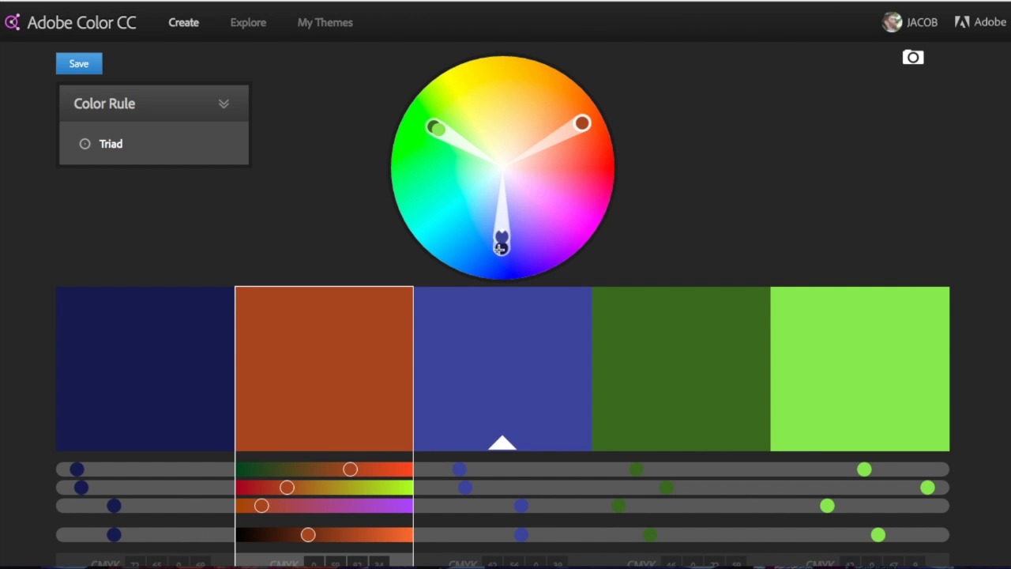
left_click_drag(501, 248, 495, 229)
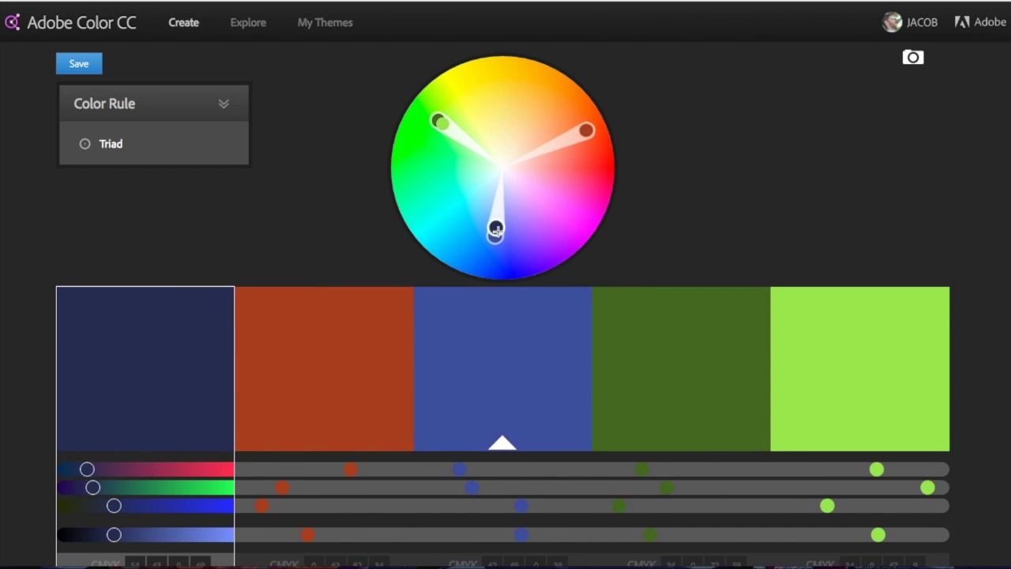
Adjust the first swatch's red and green levels to a dark purple and raise the base swatch's blue level near its maximum.
left_click_drag(88, 469, 75, 488)
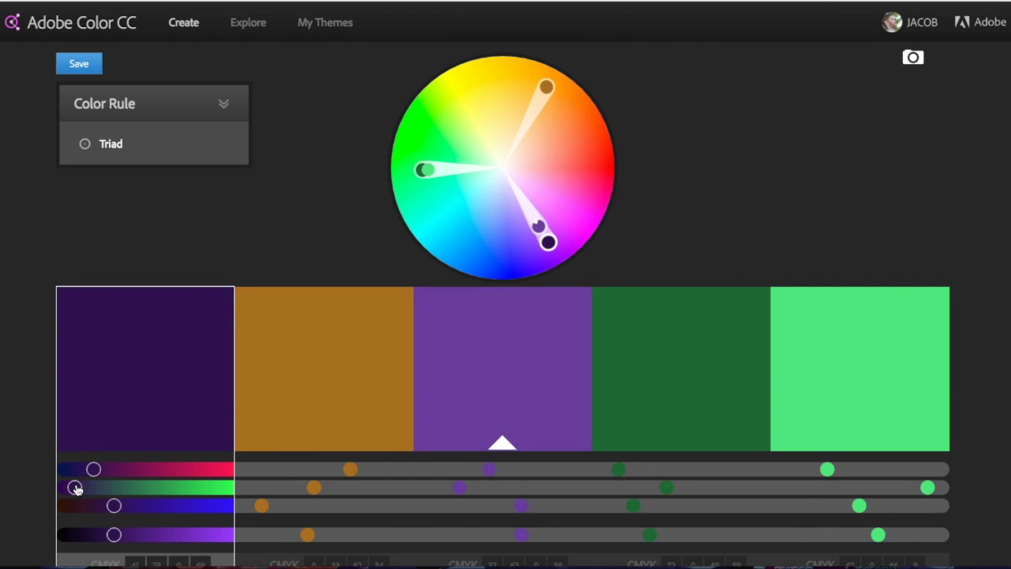
left_click(479, 390)
left_click_drag(521, 505, 586, 510)
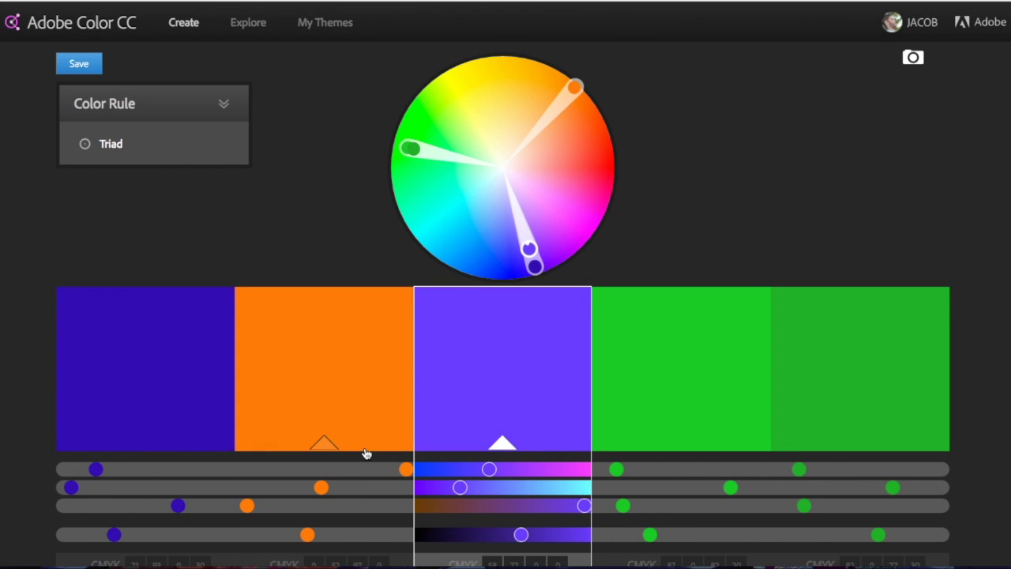
Lower the first triad swatch's blue level to a very dark purple and raise the base swatch's green level to a light purple.
left_click_drag(177, 505, 116, 505)
left_click_drag(470, 489, 490, 489)
Change the color rule to Complementary and adjust the swatch levels to pure blue shades opposite golden and pale yellow.
mouse_move(167, 156)
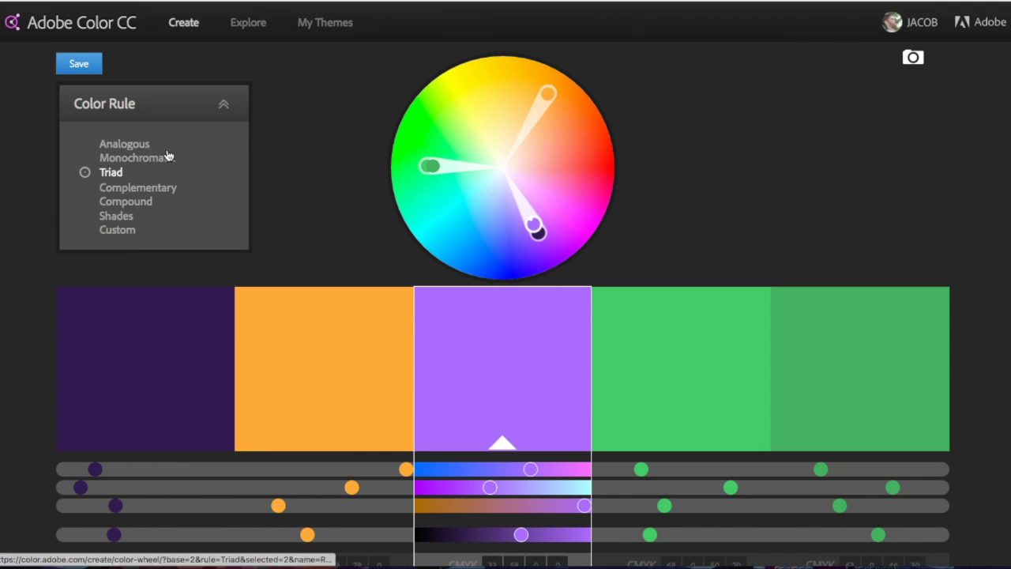
left_click(119, 193)
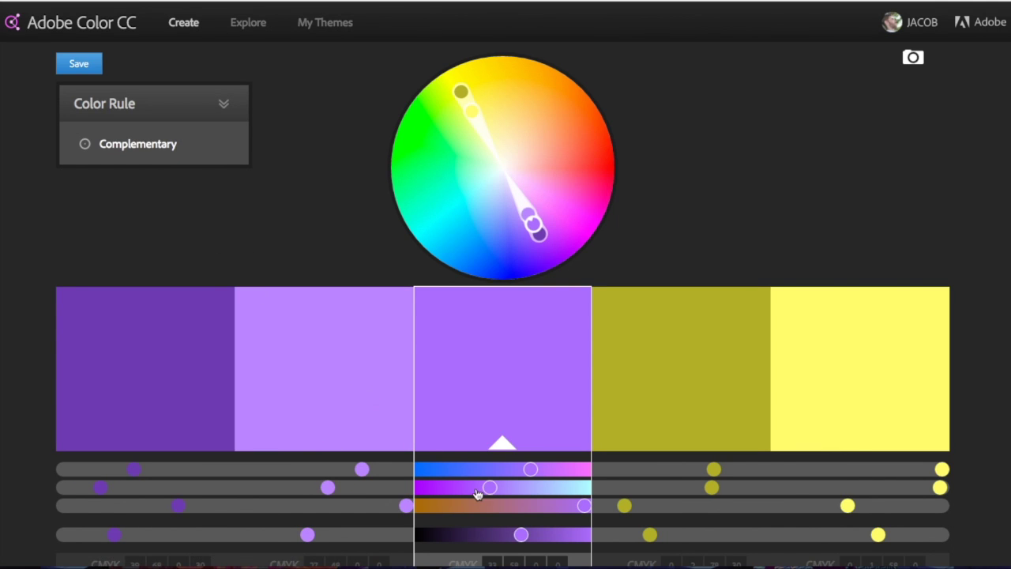
left_click_drag(522, 472, 424, 470)
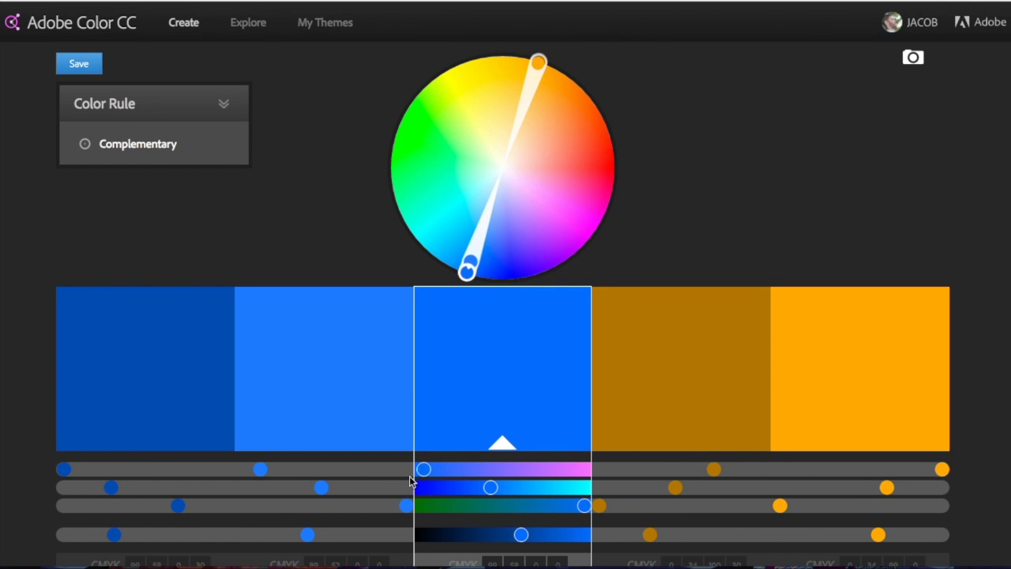
left_click_drag(320, 489, 423, 483)
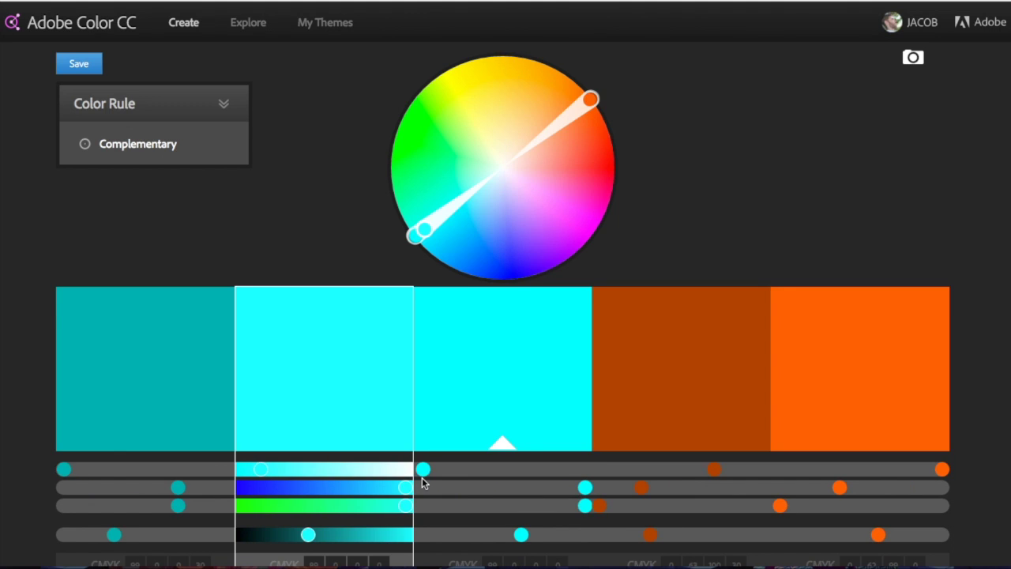
left_click(582, 484)
left_click(624, 490)
left_click_drag(700, 487, 852, 505)
left_click_drag(552, 473, 424, 469)
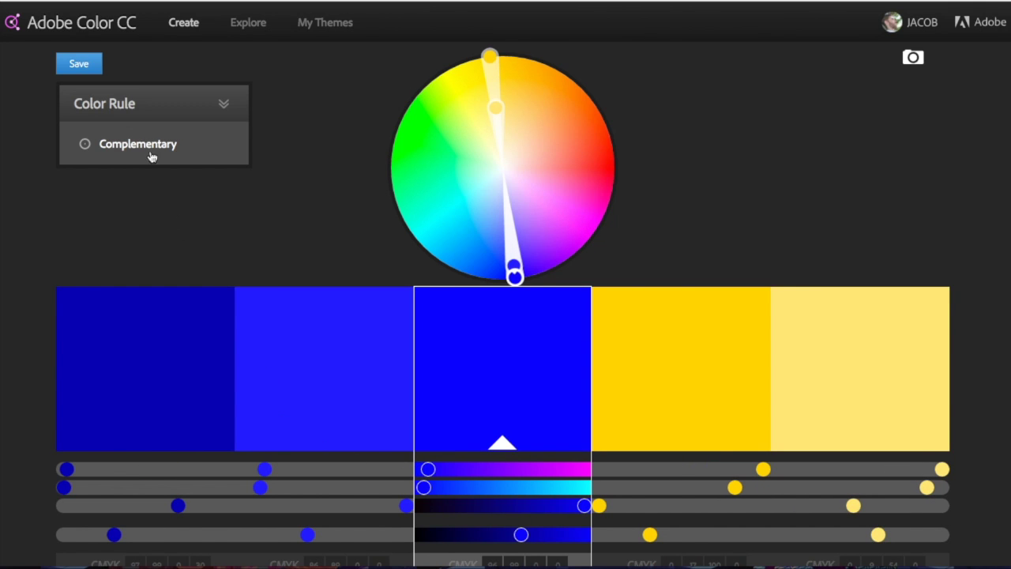
Change the color rule to Compound, raise the base swatch's red level toward violet and lower the second swatch's red level.
left_click(139, 203)
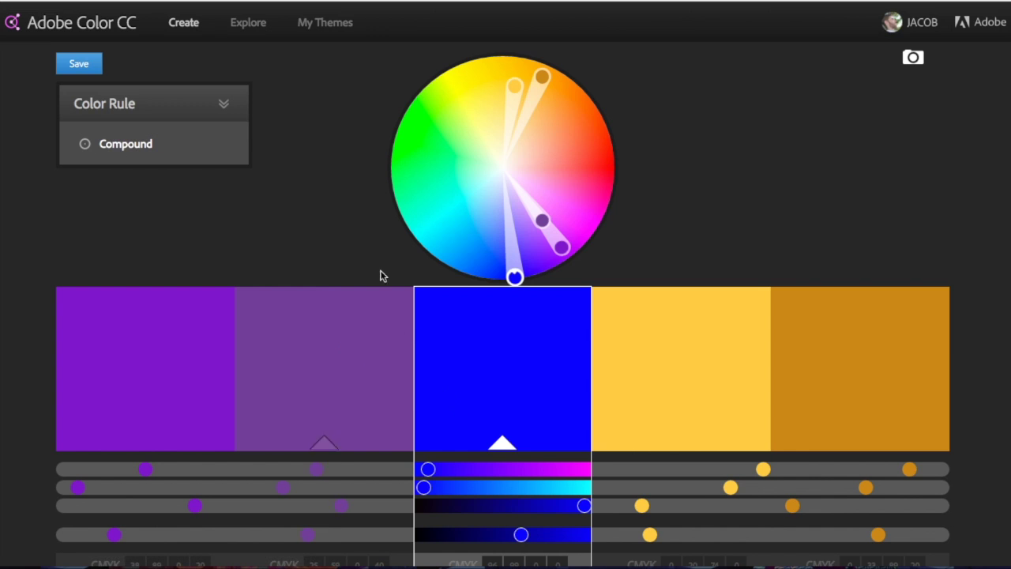
left_click_drag(431, 470, 563, 469)
left_click(335, 450)
left_click_drag(340, 469, 266, 469)
On the color wheel, move the second swatch into the magenta area, desaturate the fifth to beige-gray and pull the base swatch to near white.
left_click_drag(475, 221, 568, 197)
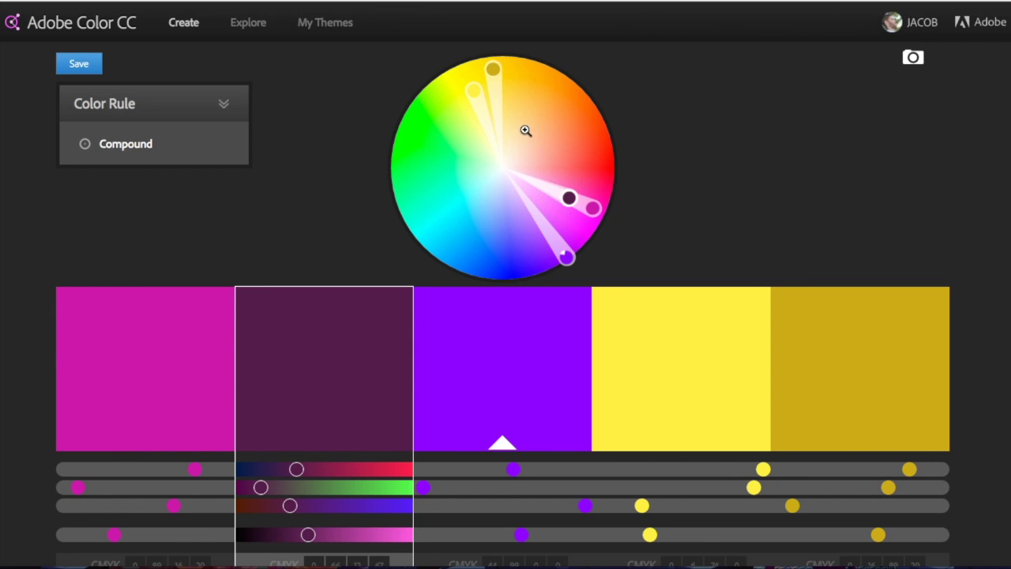
left_click_drag(492, 70, 500, 157)
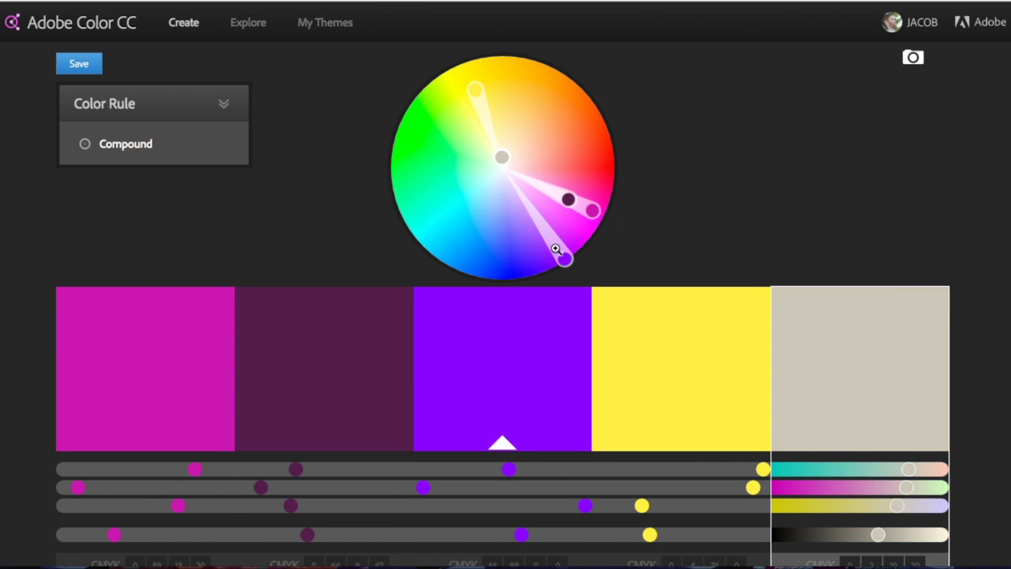
left_click_drag(562, 253, 545, 214)
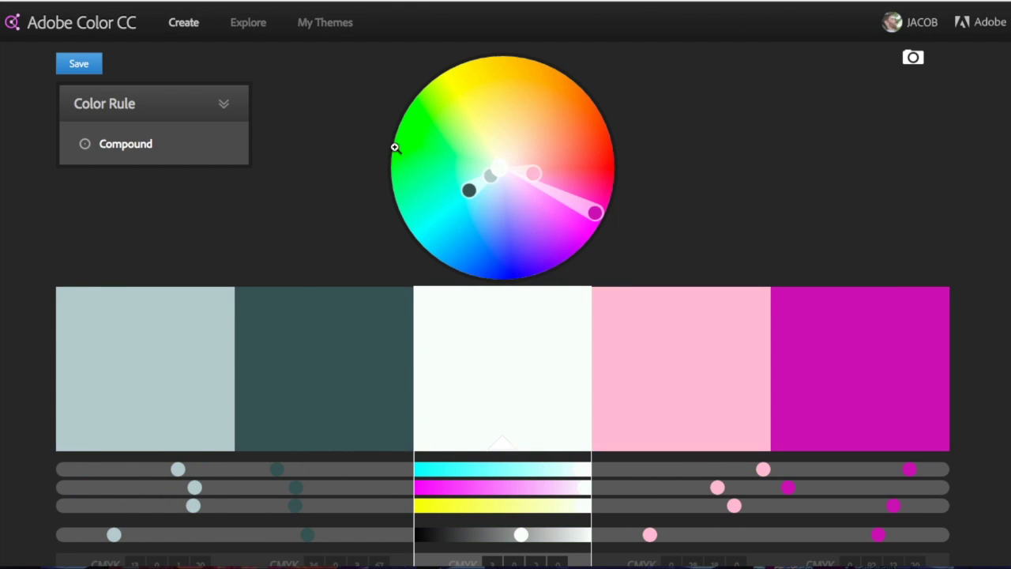
Change the color rule to Analogous and adjust the theme to a vivid violet first swatch and a bright yellow-green fourth swatch.
left_click(154, 142)
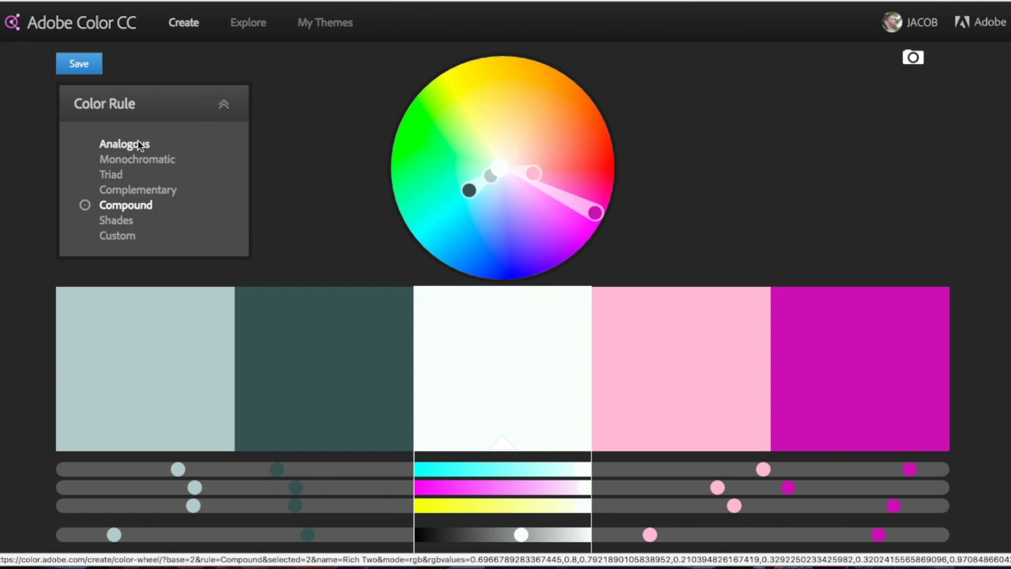
left_click(140, 145)
left_click_drag(492, 169, 424, 82)
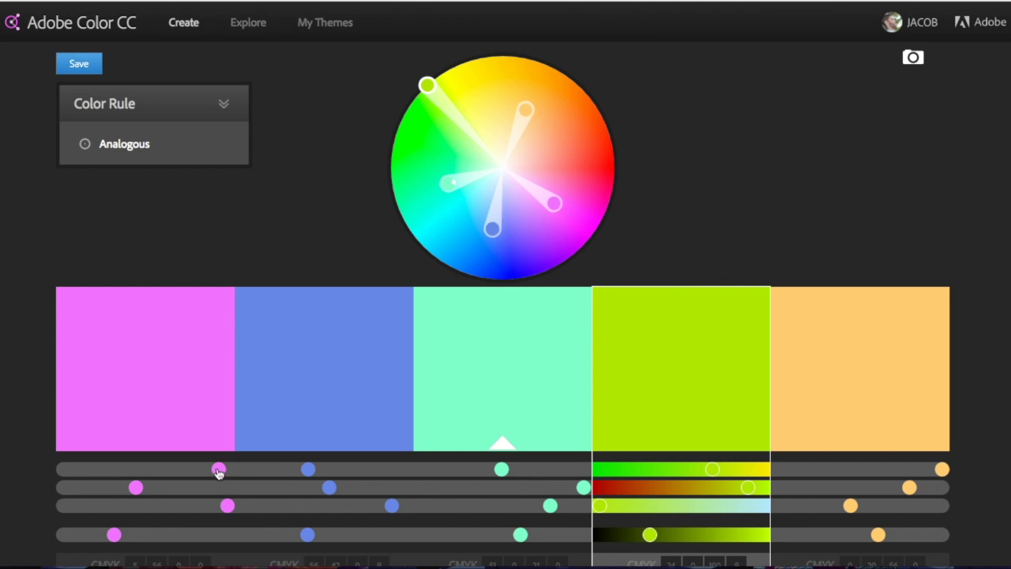
left_click_drag(222, 471, 46, 479)
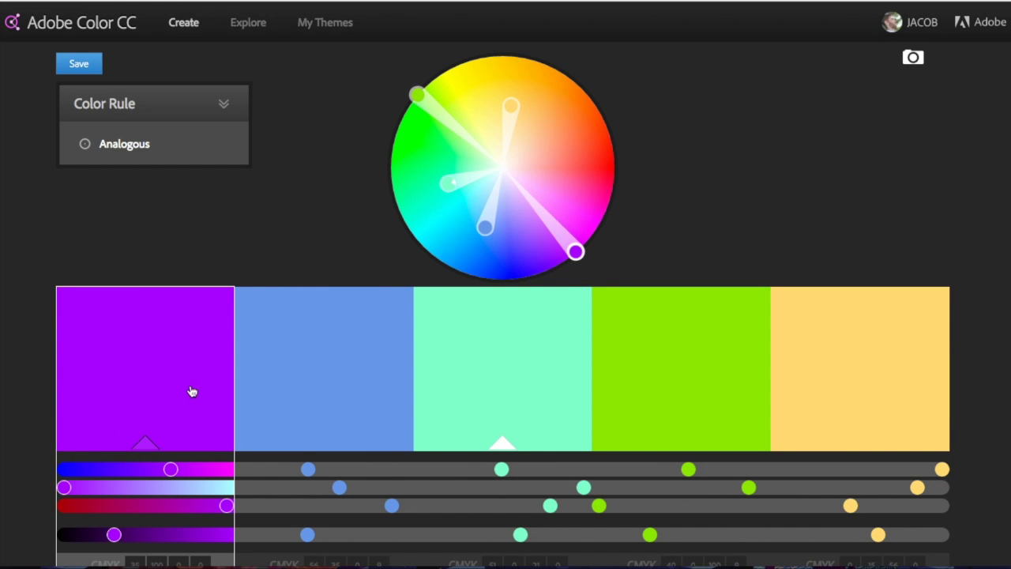
Lower the base swatch's blue level to a bright green and the second swatch's green level to a teal blue.
left_click(500, 365)
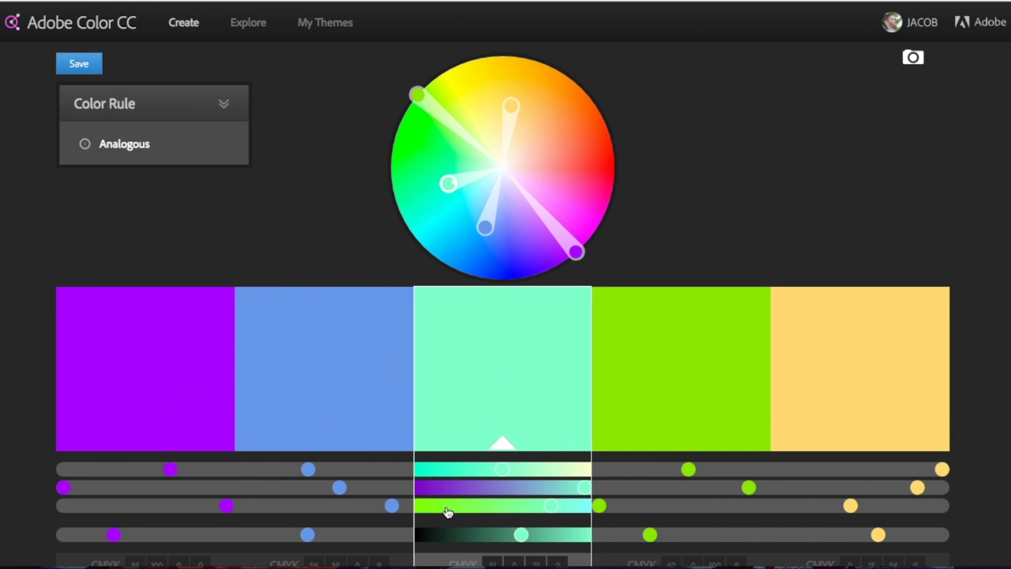
left_click_drag(542, 498, 436, 494)
left_click(312, 371)
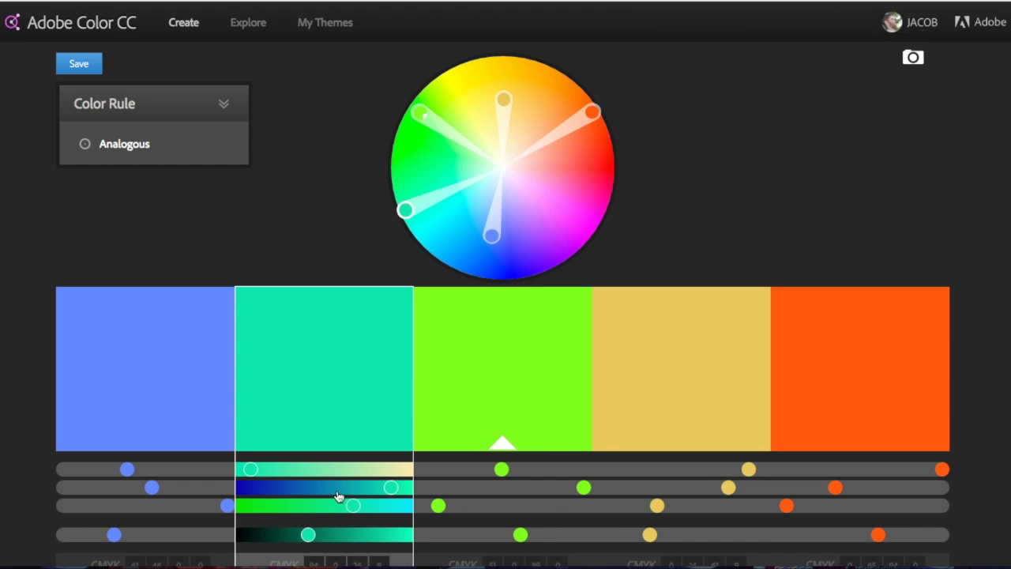
left_click_drag(379, 492, 334, 486)
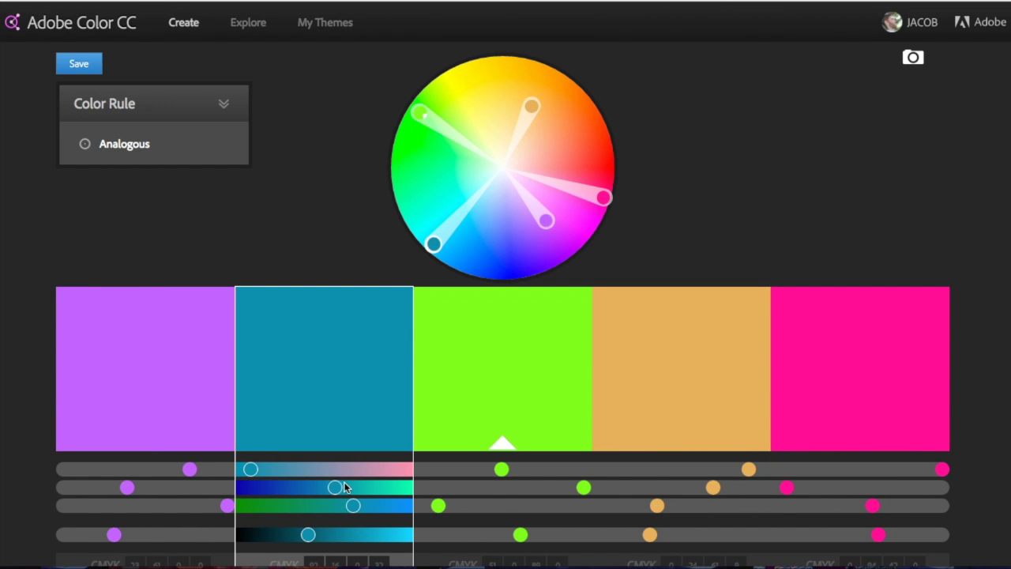
Fine-tune the first swatch's red level, raise the green base swatch's brightness to maximum and slightly reduce its blue level.
mouse_move(190, 469)
left_mouse_down()
mouse_move(168, 472)
mouse_move(186, 472)
left_mouse_up()
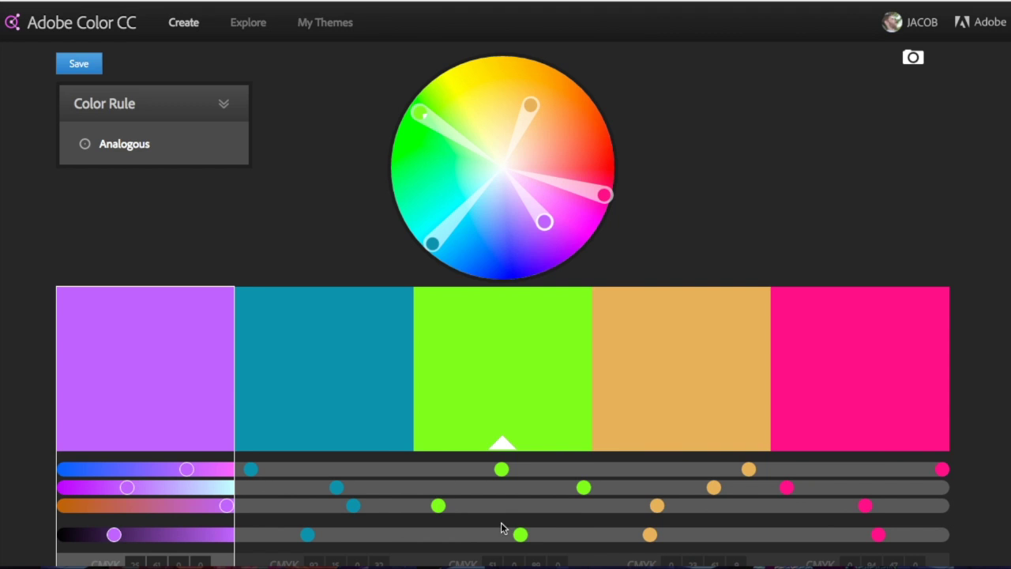
left_click_drag(524, 536, 595, 540)
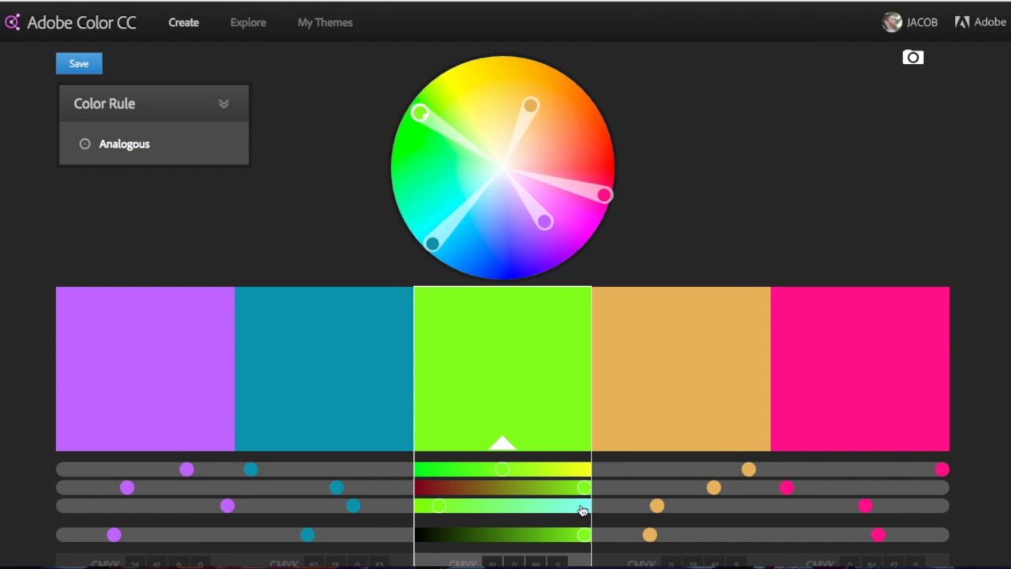
mouse_move(441, 506)
left_mouse_down()
mouse_move(490, 505)
mouse_move(430, 500)
left_mouse_up()
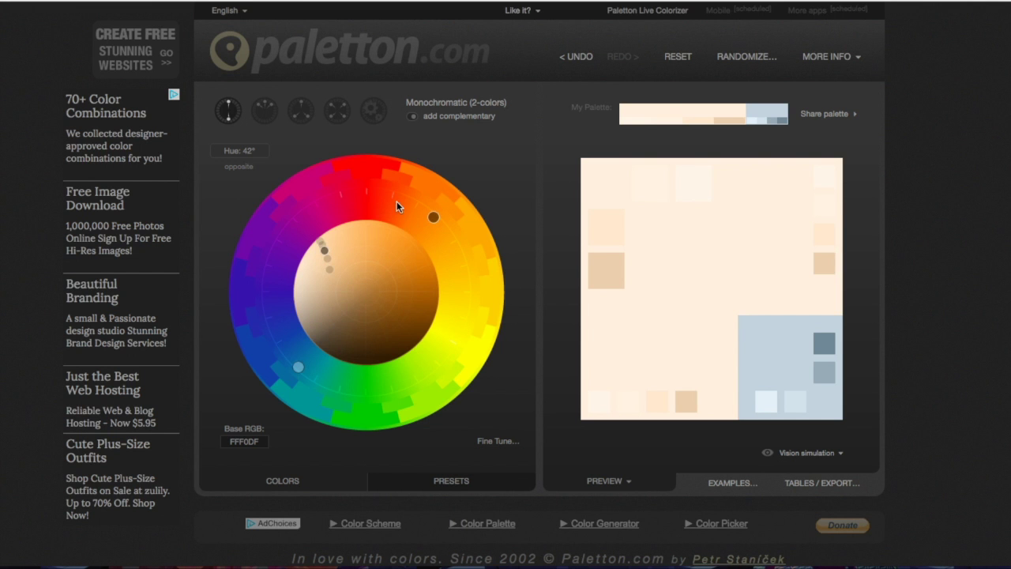
Switch to Paletton and adjust the complementary palette's shades and hue to a deep blue at 260° with a golden yellow complement.
left_click_drag(323, 250, 415, 252)
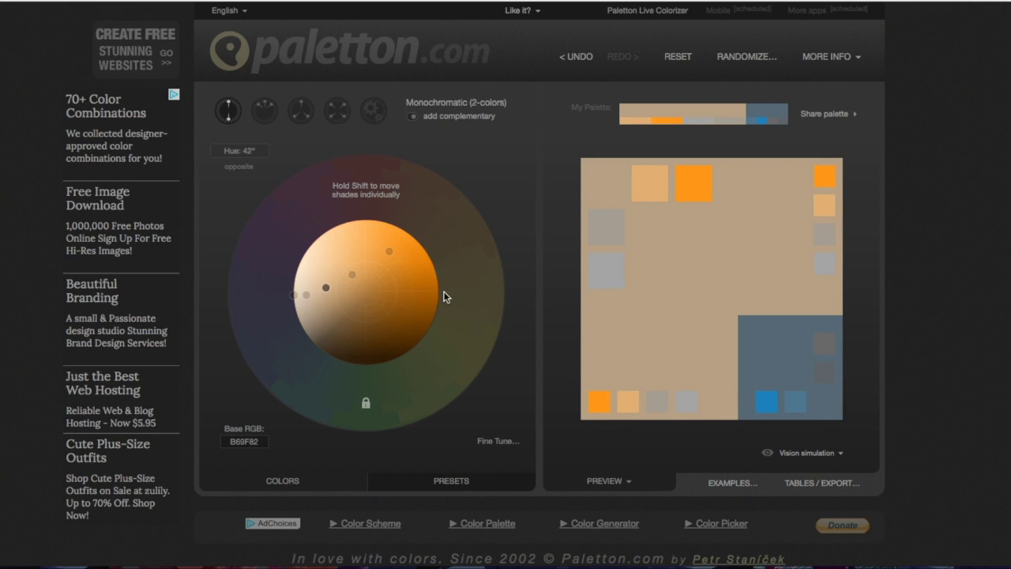
left_click_drag(443, 296, 376, 342)
left_click_drag(331, 294, 283, 215)
left_click_drag(439, 362, 459, 243)
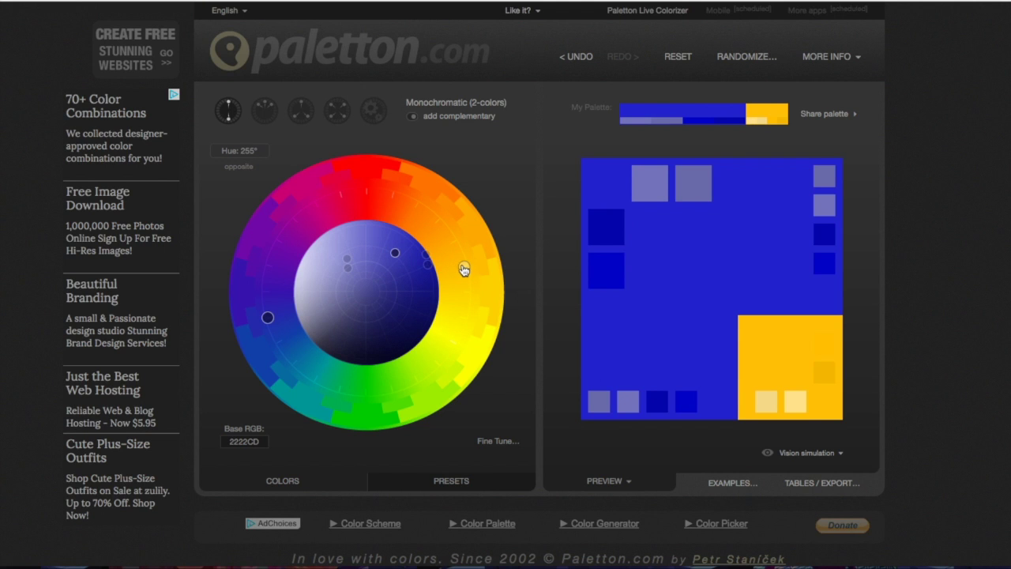
left_click_drag(463, 269, 464, 282)
Change the scheme to Adjacent colors (3-colors) and widen the distance between the hues to 76°.
left_click(262, 115)
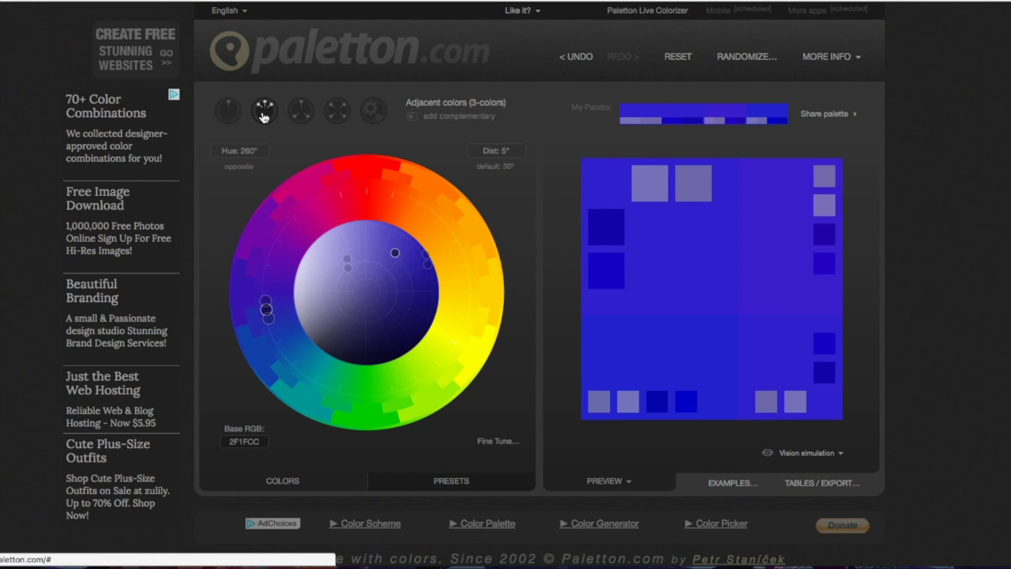
left_click_drag(268, 306, 309, 206)
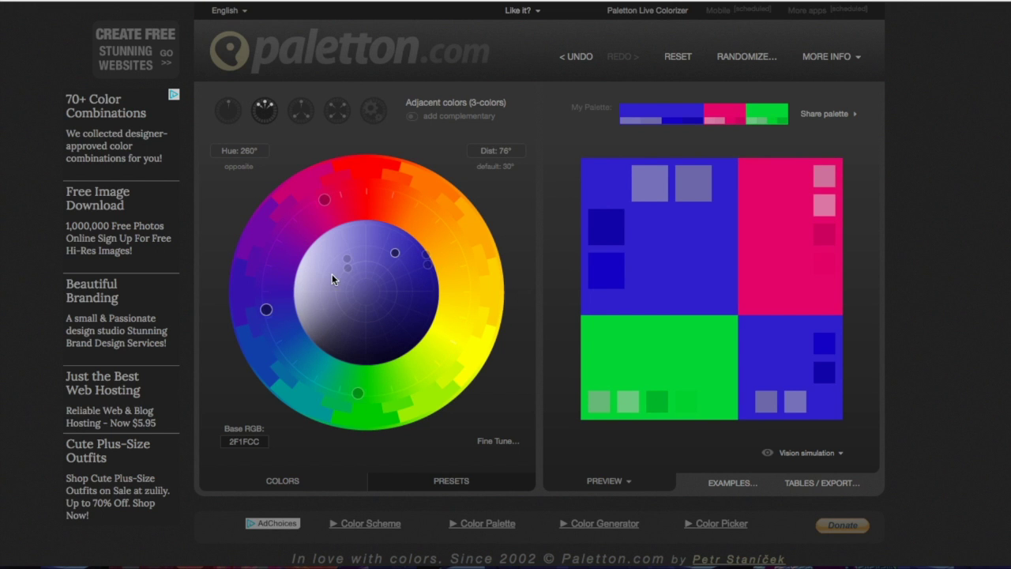
Reposition the palette's individual shades to a mix of dark, pale and vivid tones and reduce the hue distance to 55°.
left_click_drag(348, 269, 356, 322)
left_click_drag(348, 264, 318, 281)
left_click_drag(398, 255, 396, 285)
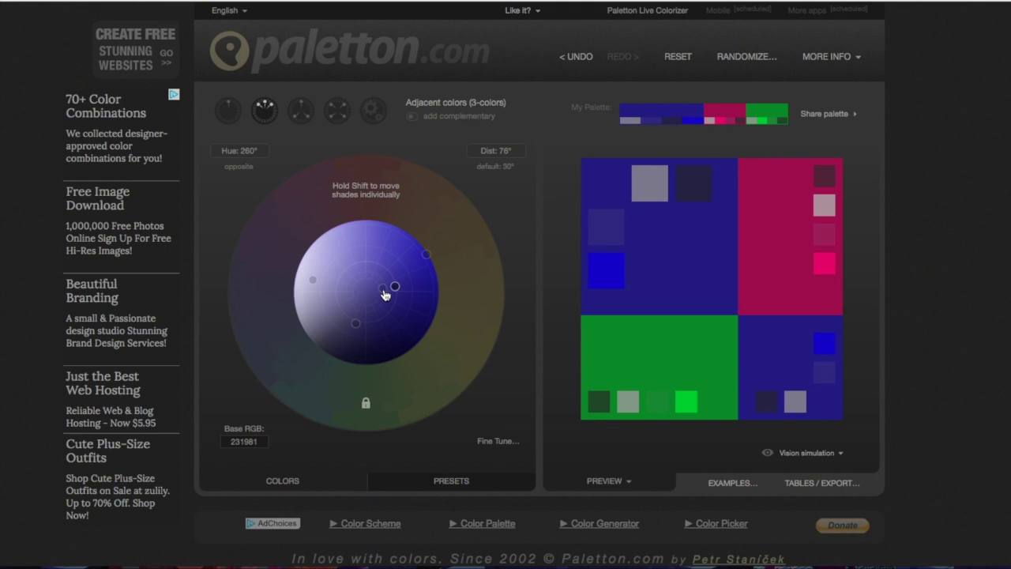
left_click_drag(427, 263, 393, 207)
left_click_drag(313, 282, 330, 254)
left_click_drag(353, 329, 286, 215)
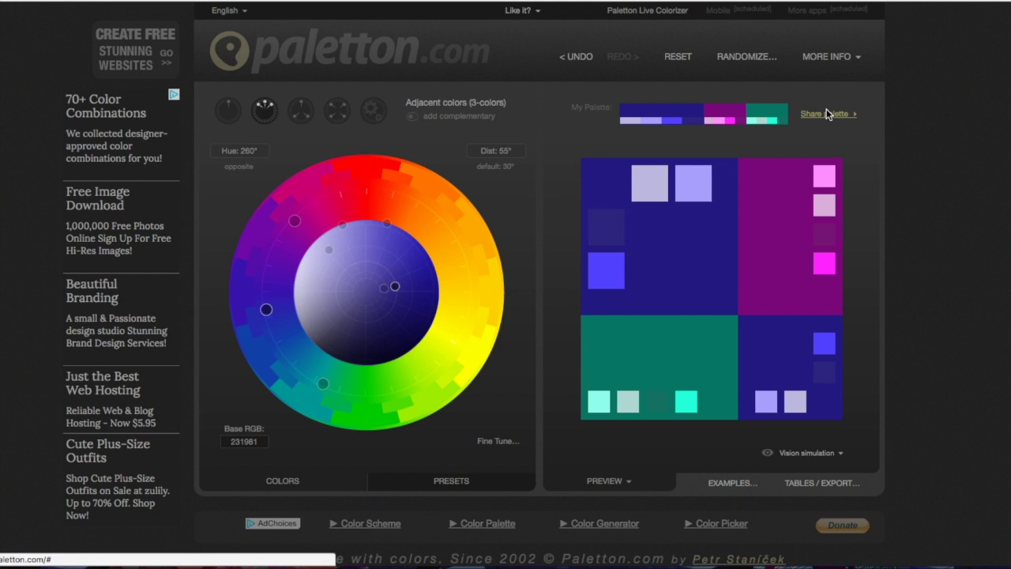
Open the palette's color tables and export, switch to the color swatches and take a screenshot of the swatch grid.
left_click(817, 482)
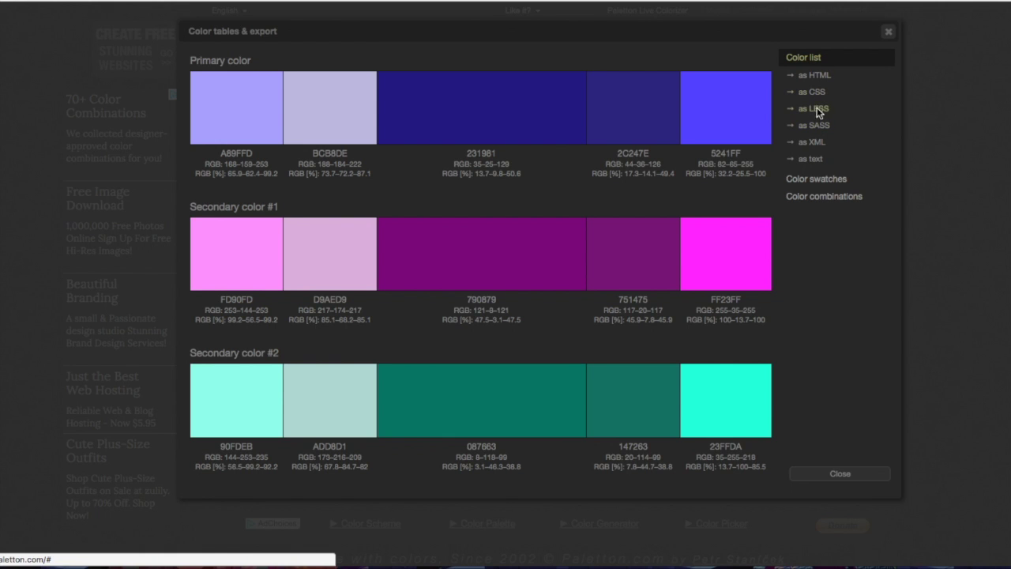
left_click(813, 180)
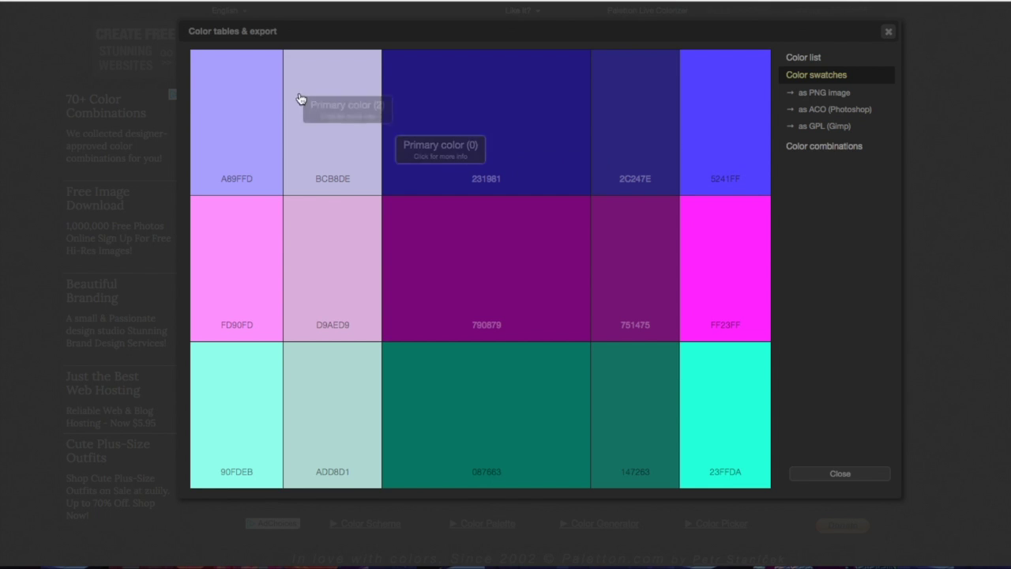
key("super+shift+4")
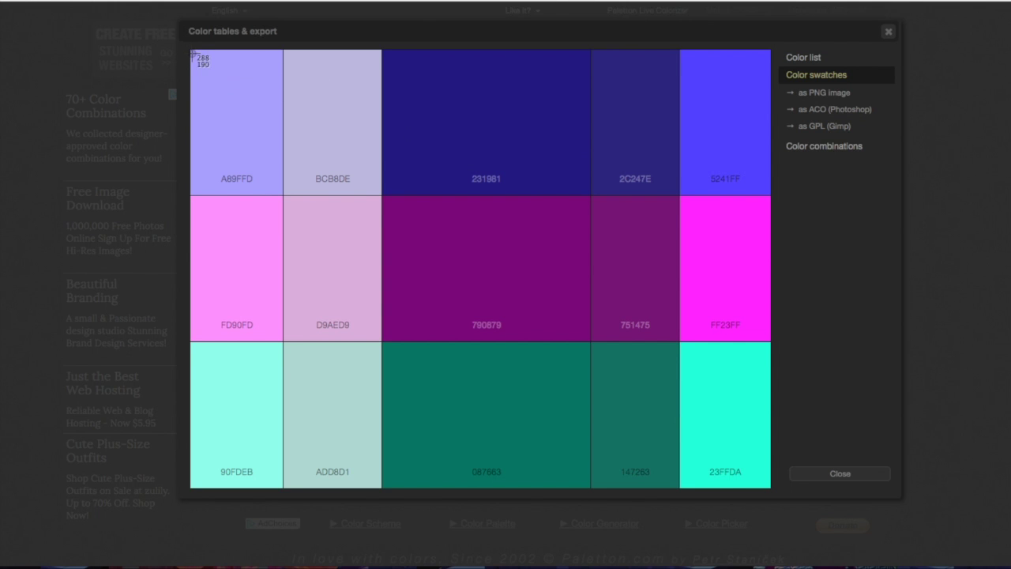
left_click_drag(187, 48, 772, 488)
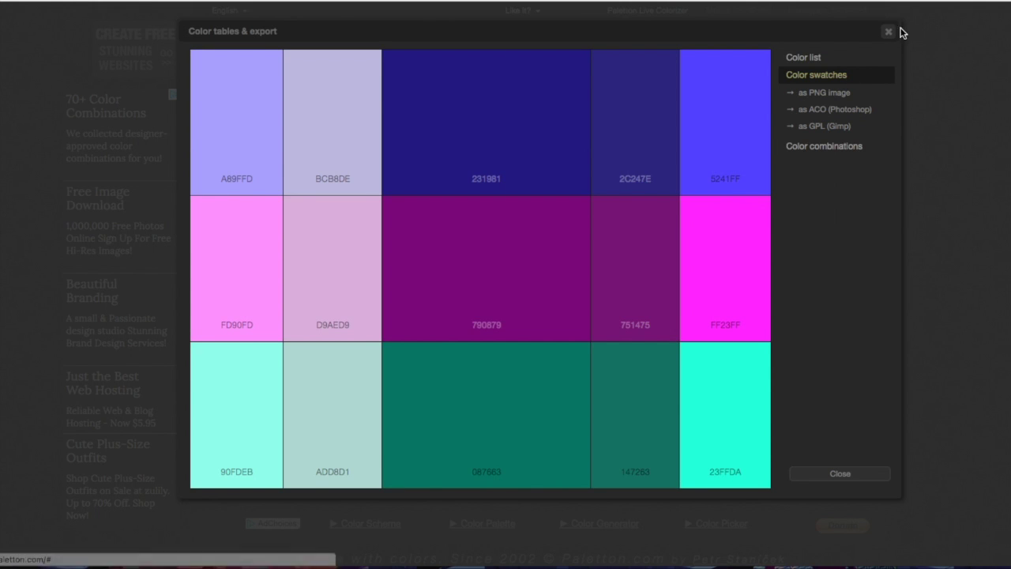
Check the PNG image download sizes and the color combinations contrast table, and close the color tables and export window.
left_click(825, 95)
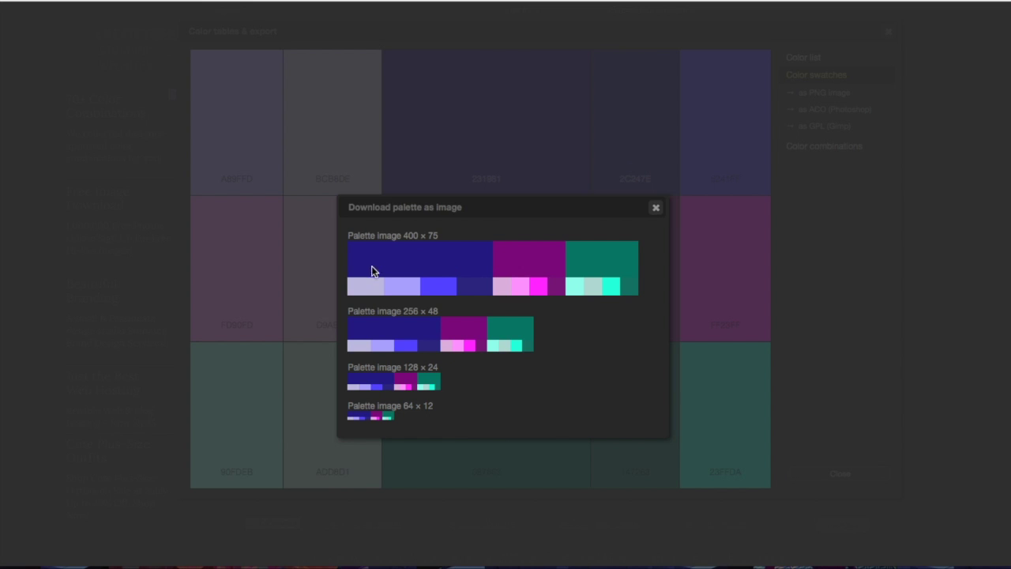
left_click(656, 210)
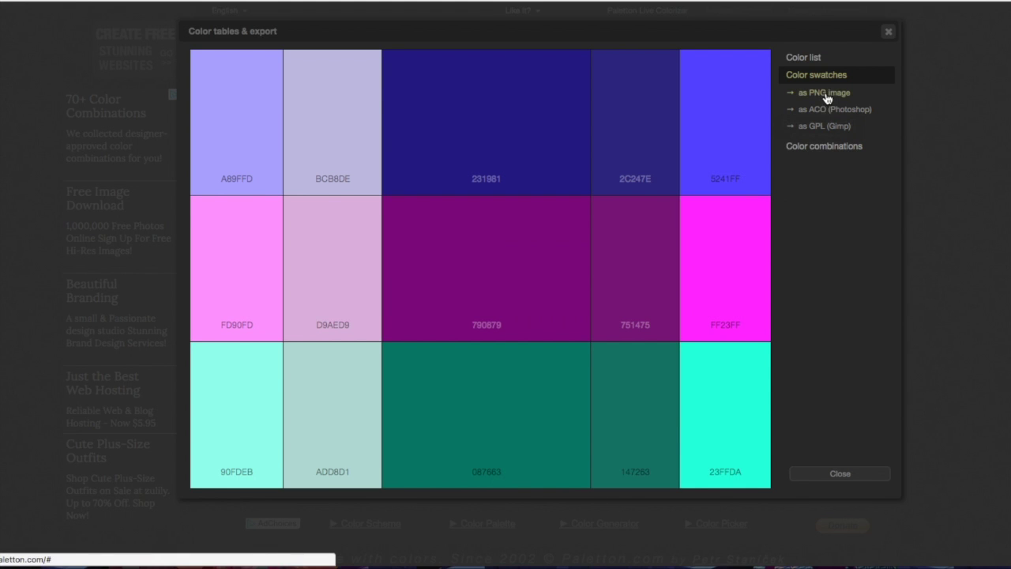
left_click(809, 150)
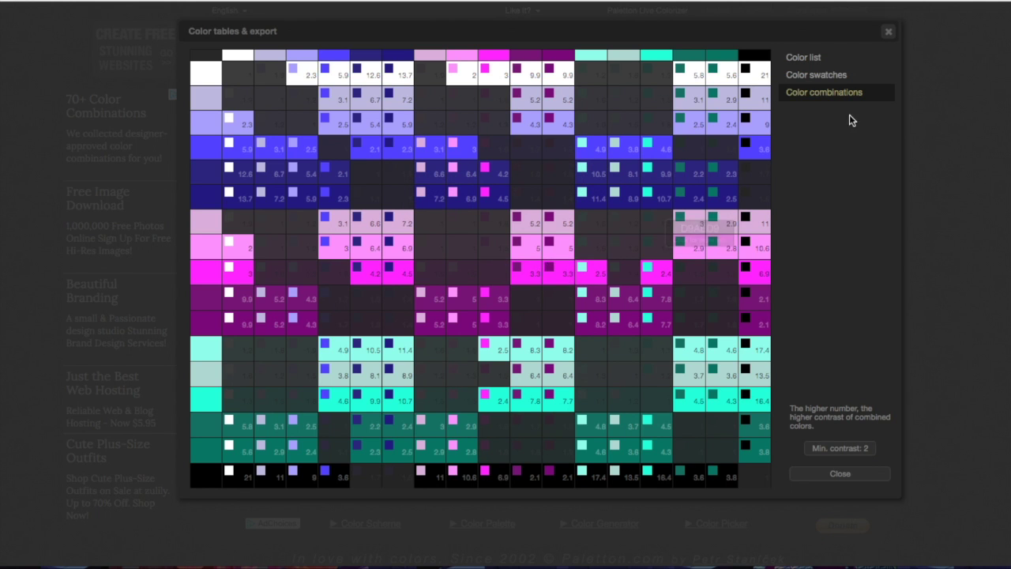
left_click(888, 34)
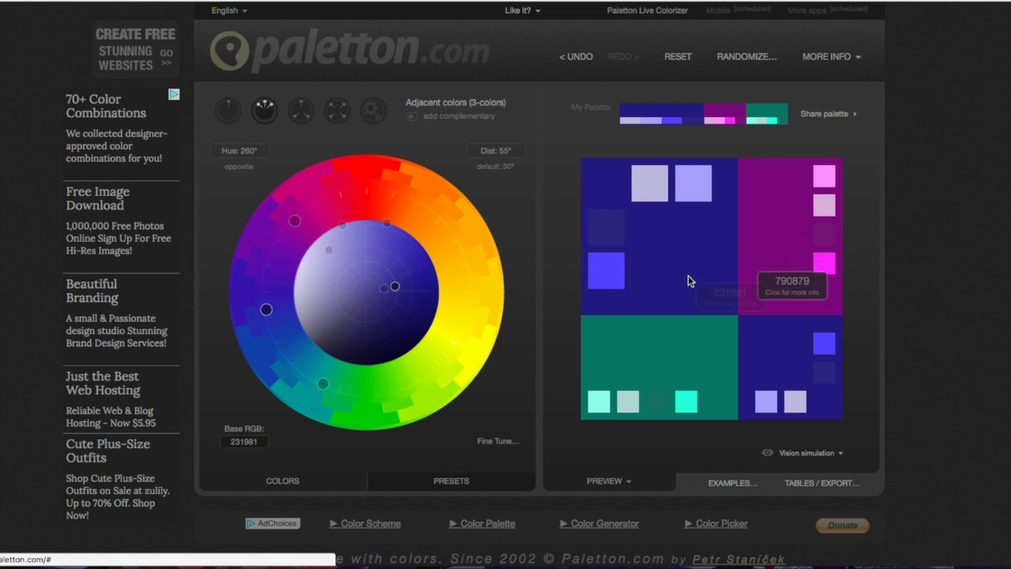
Fine-tune the distance of the purple and teal adjacent hues from the base hue to 54°.
left_click_drag(301, 222, 287, 231)
left_click_drag(312, 370, 320, 388)
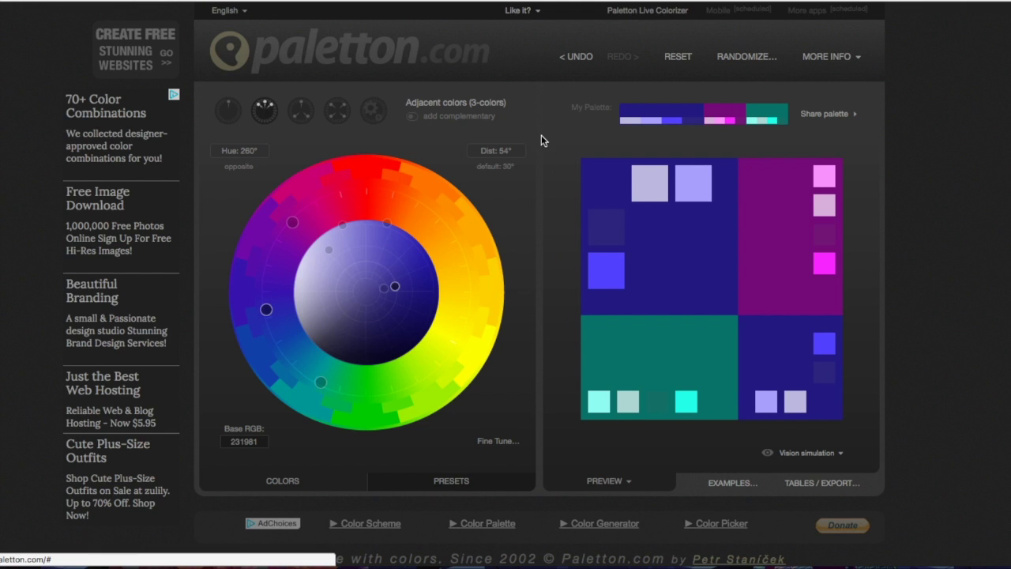
Open the share page for the palette and select its palette UID link text.
left_click(822, 116)
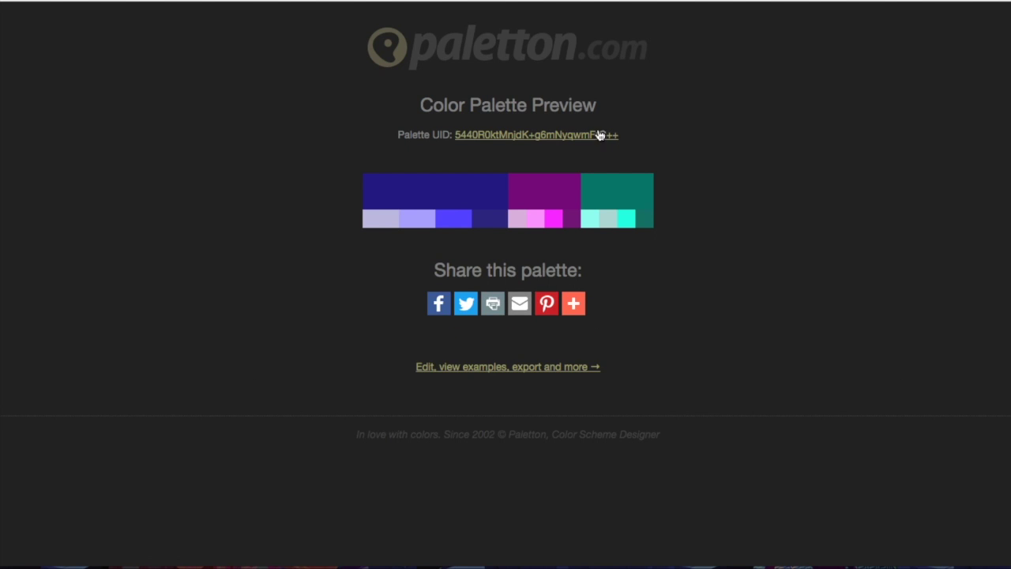
left_click_drag(620, 133, 462, 135)
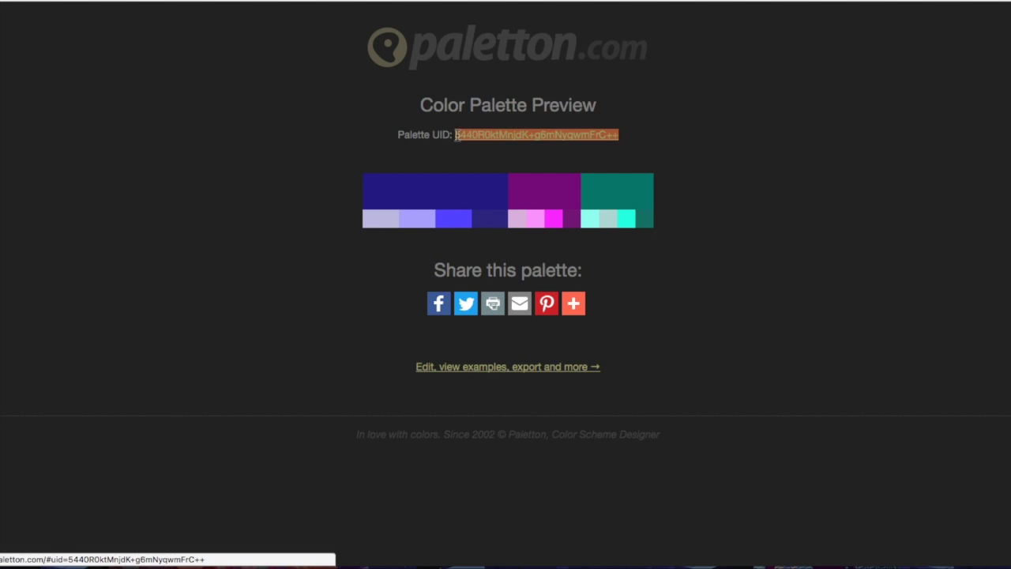